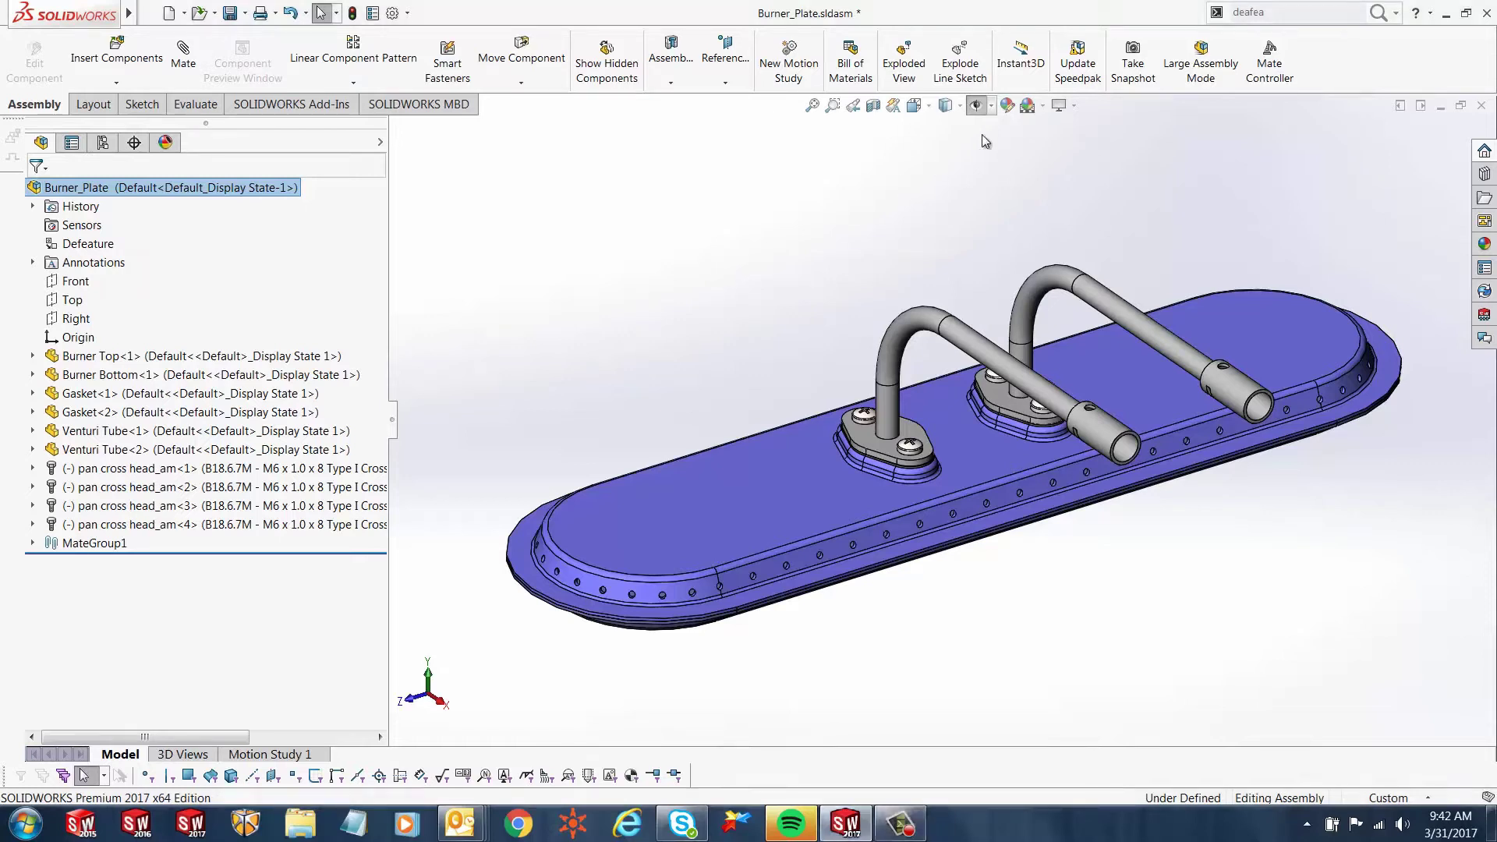
Step: Search commands for 'defeat' and locate Defeature under the Tools menu
{"action": "left_click", "coordinate": [1273, 14]}
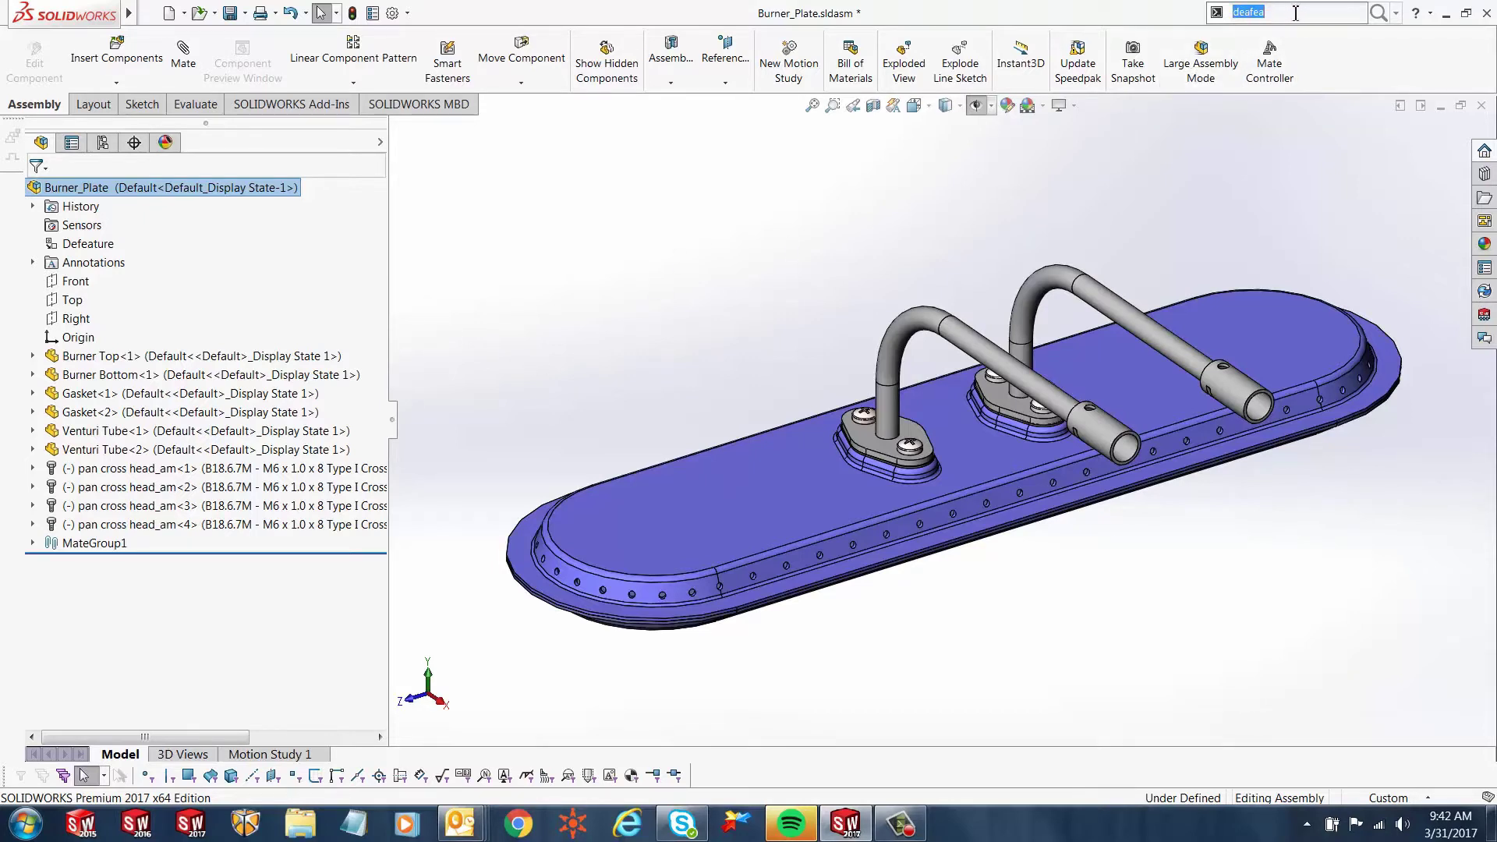
{"action": "type", "text": "defeat"}
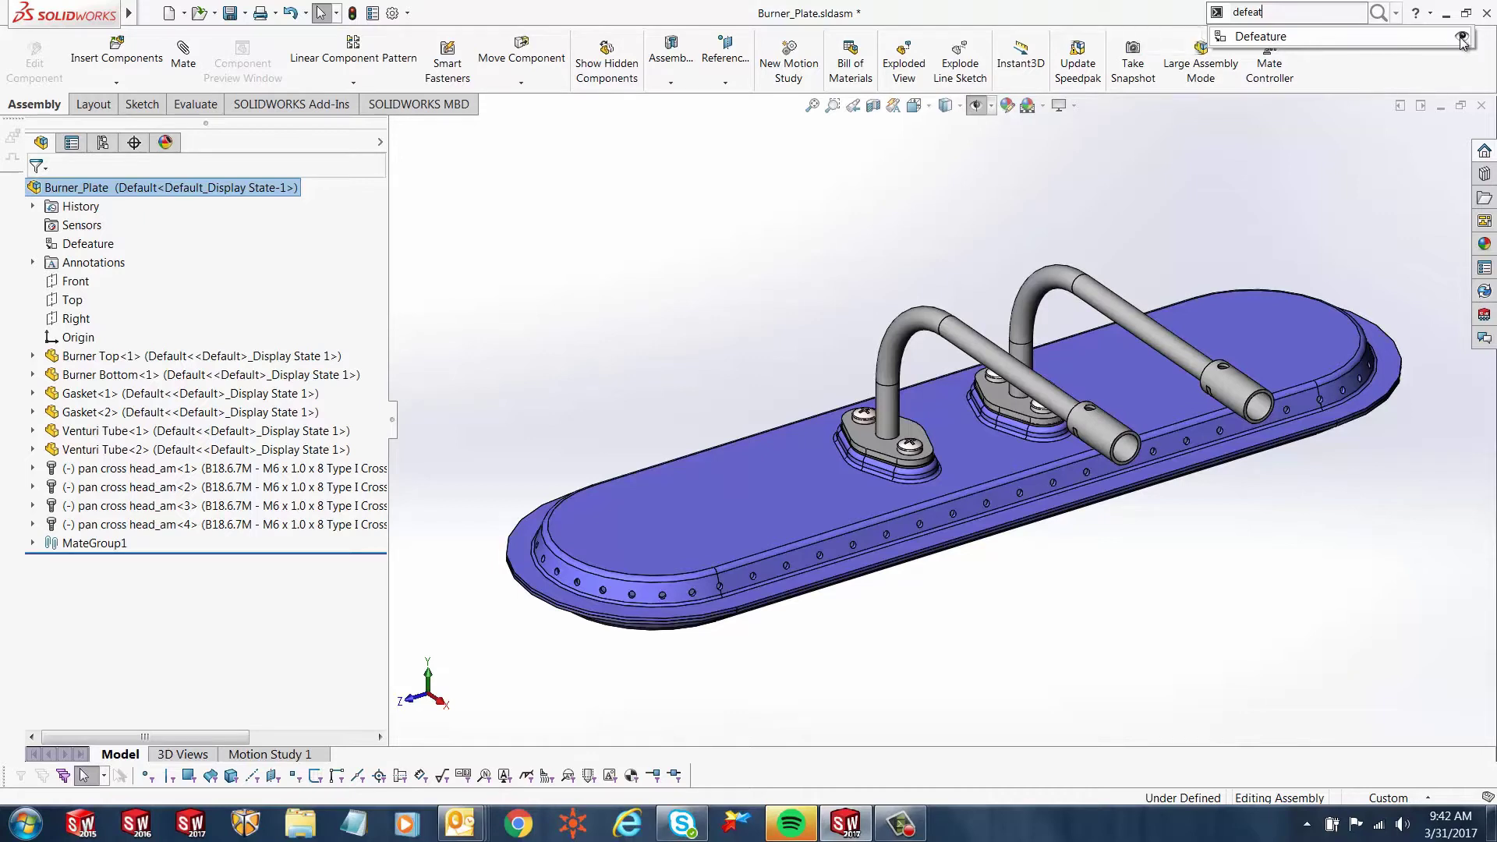
{"action": "left_click", "coordinate": [1431, 41]}
{"action": "left_click", "coordinate": [287, 13]}
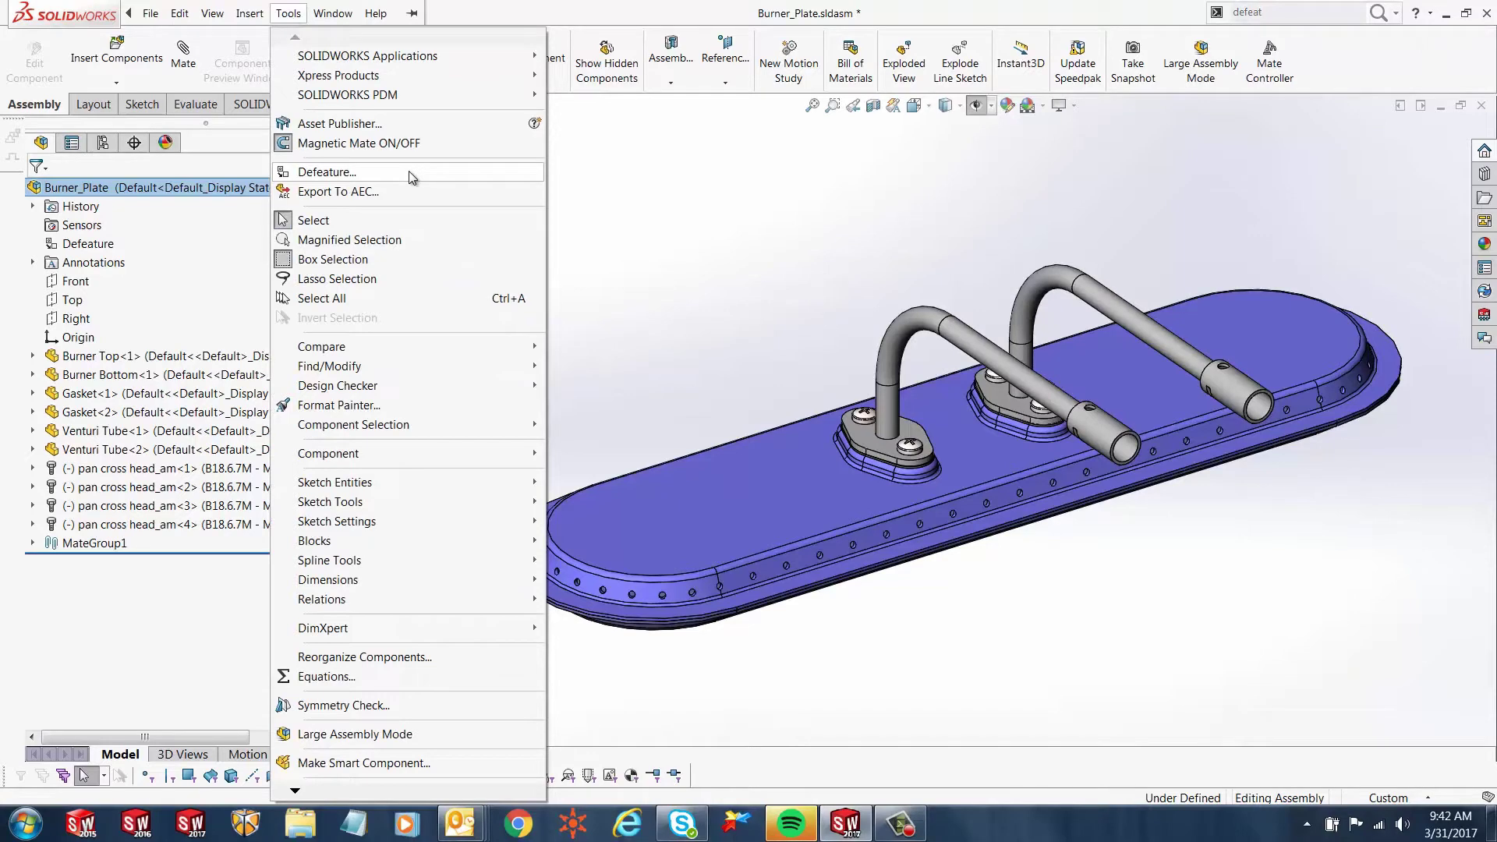
Step: Launch Defeature on the assembly and clear the preselected components list
{"action": "left_click", "coordinate": [344, 176]}
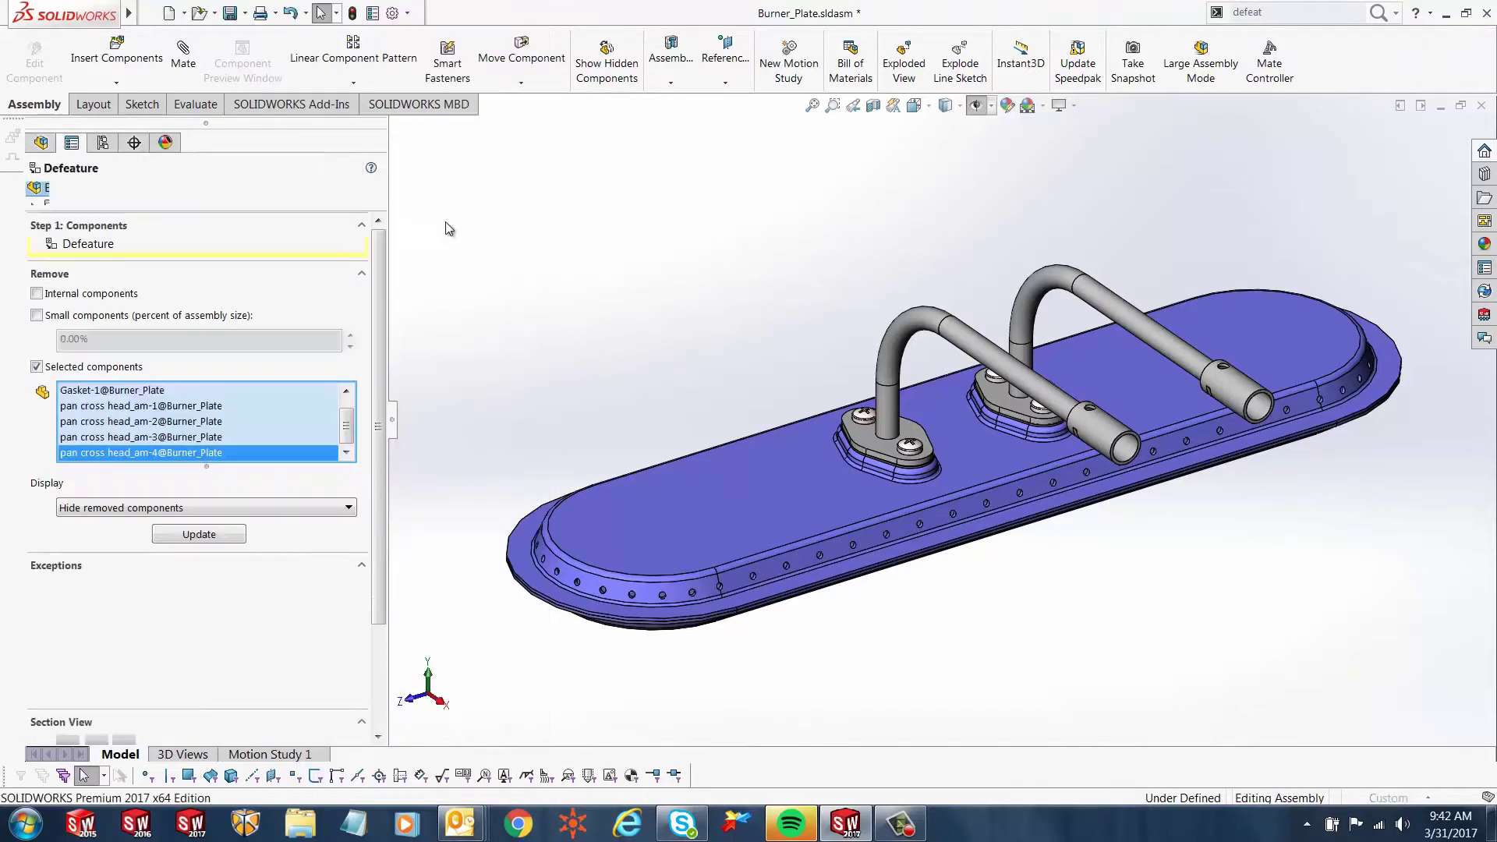
{"action": "right_click", "coordinate": [221, 423]}
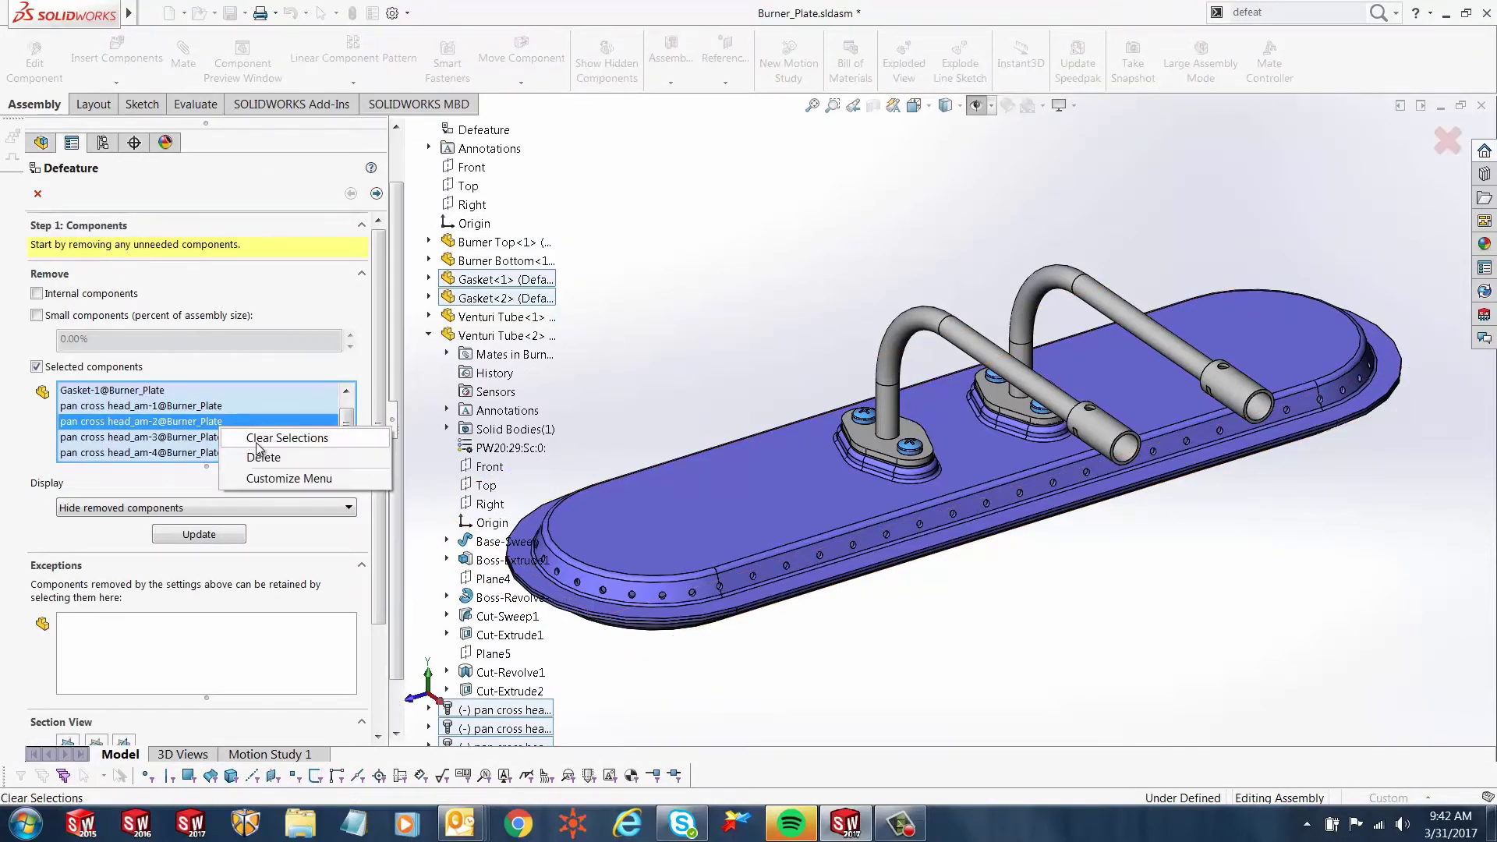
{"action": "left_click", "coordinate": [256, 442]}
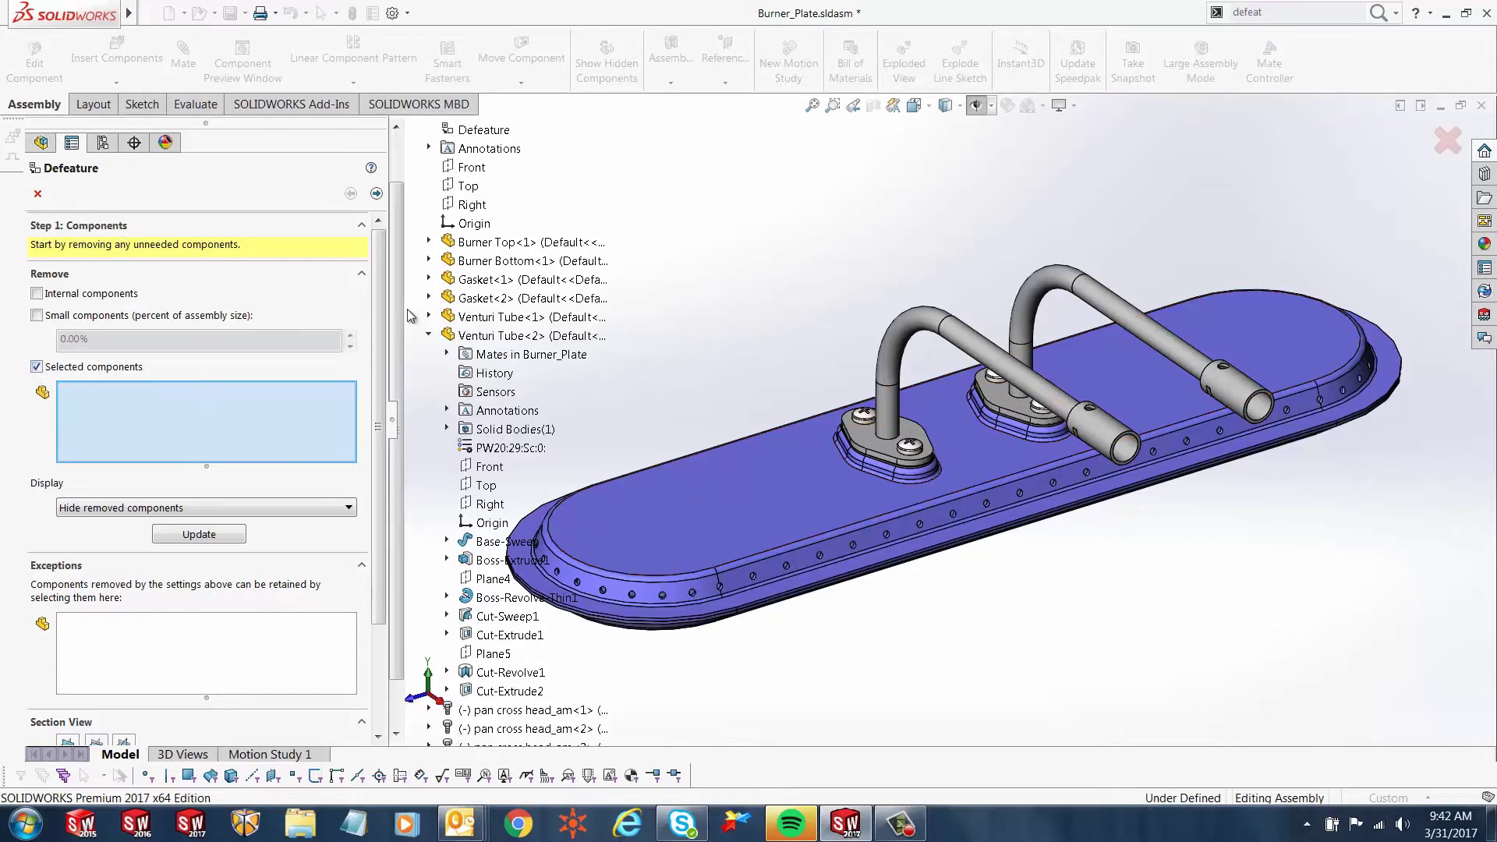
Step: Select pan cross head screws <1> to <4> plus Gasket<1> and Gasket<2> for removal
{"action": "left_click", "coordinate": [428, 335]}
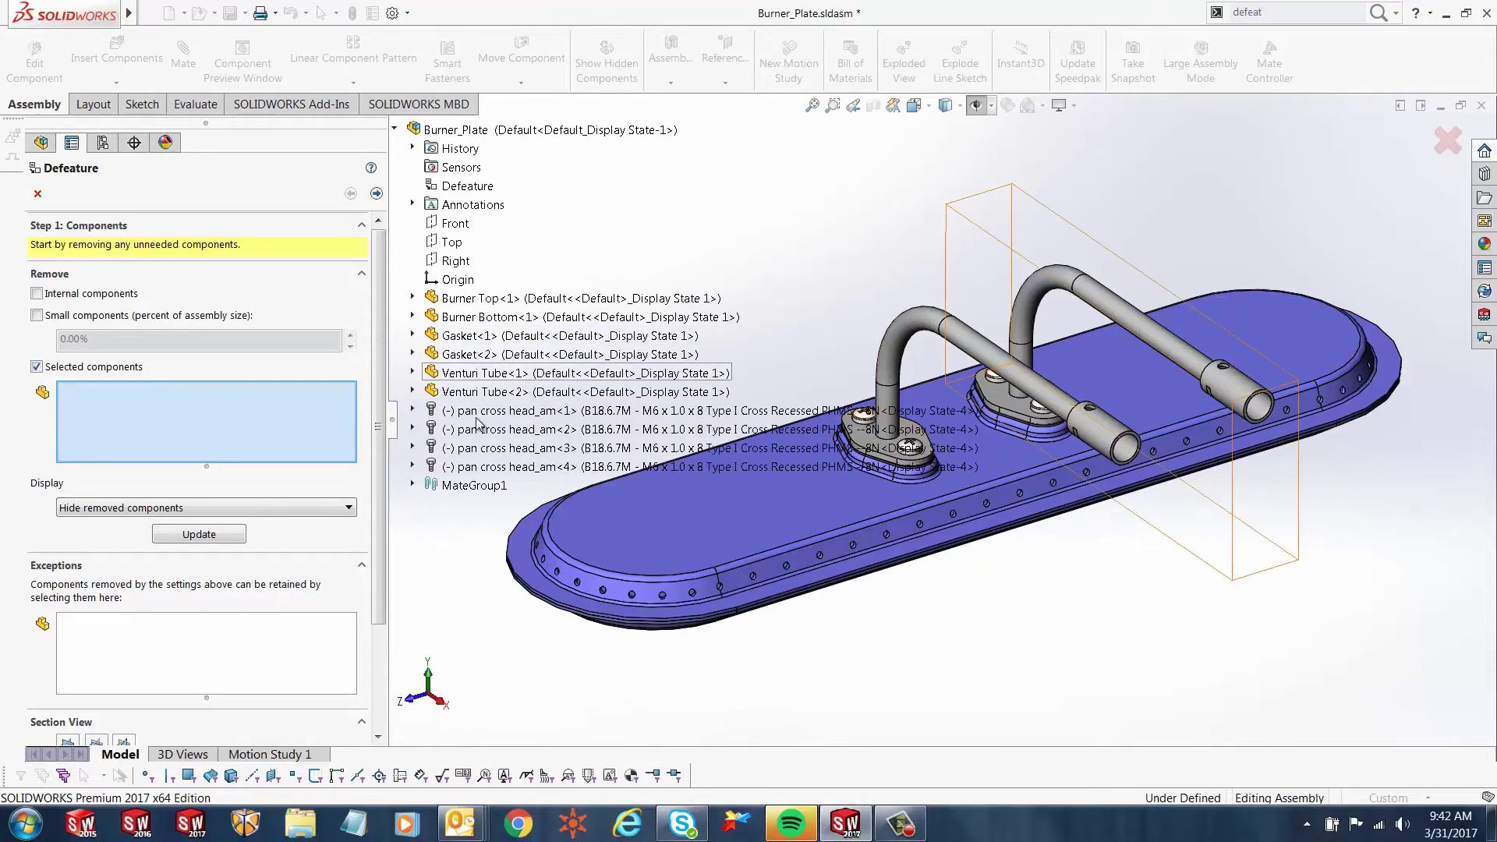
{"action": "scroll", "coordinate": [875, 427], "scroll_direction": "down", "scroll_amount": 4}
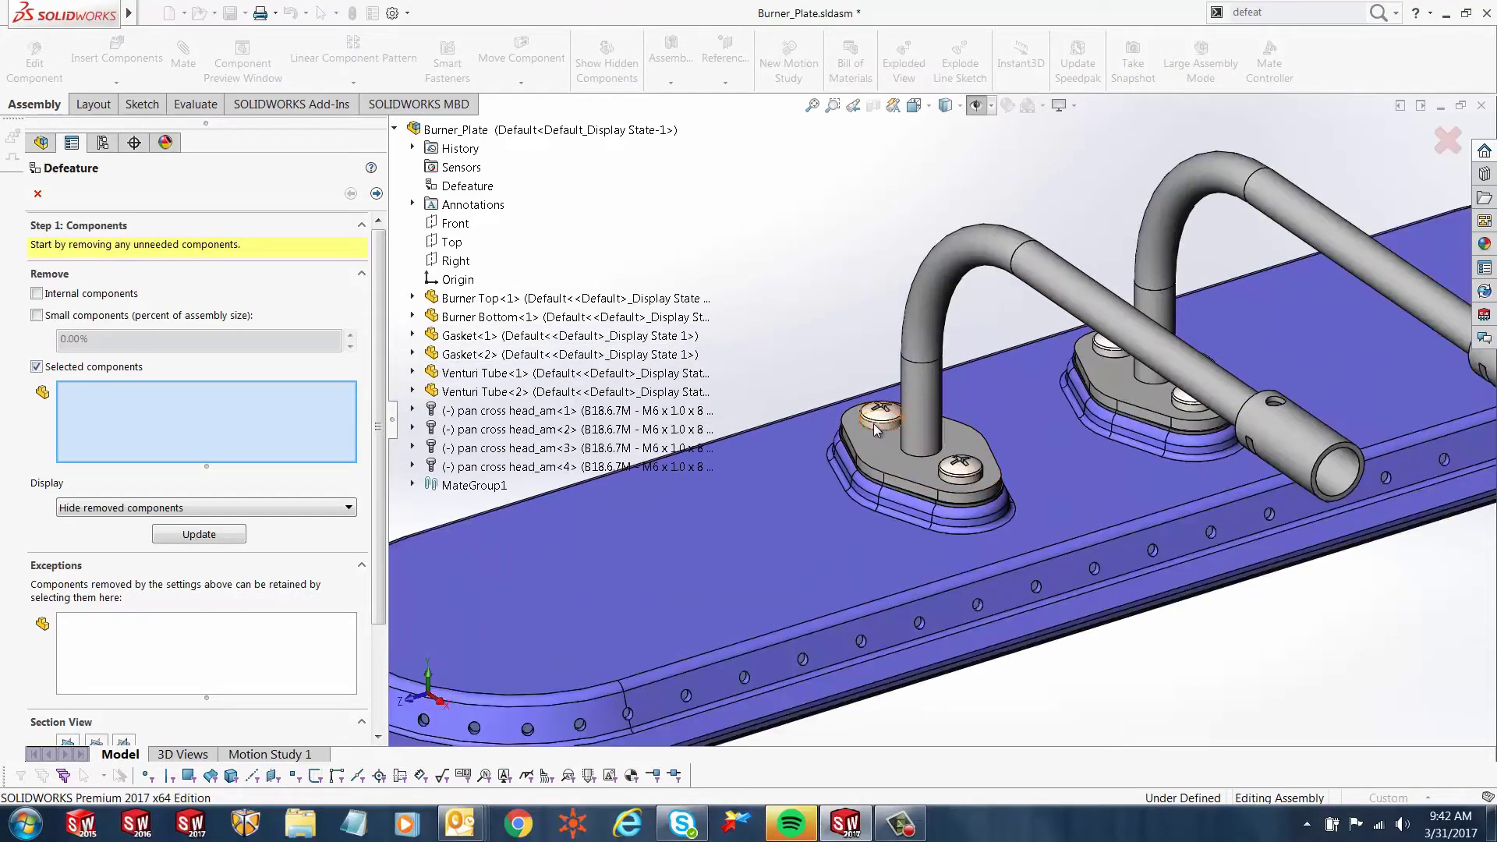
{"action": "left_click", "coordinate": [955, 470]}
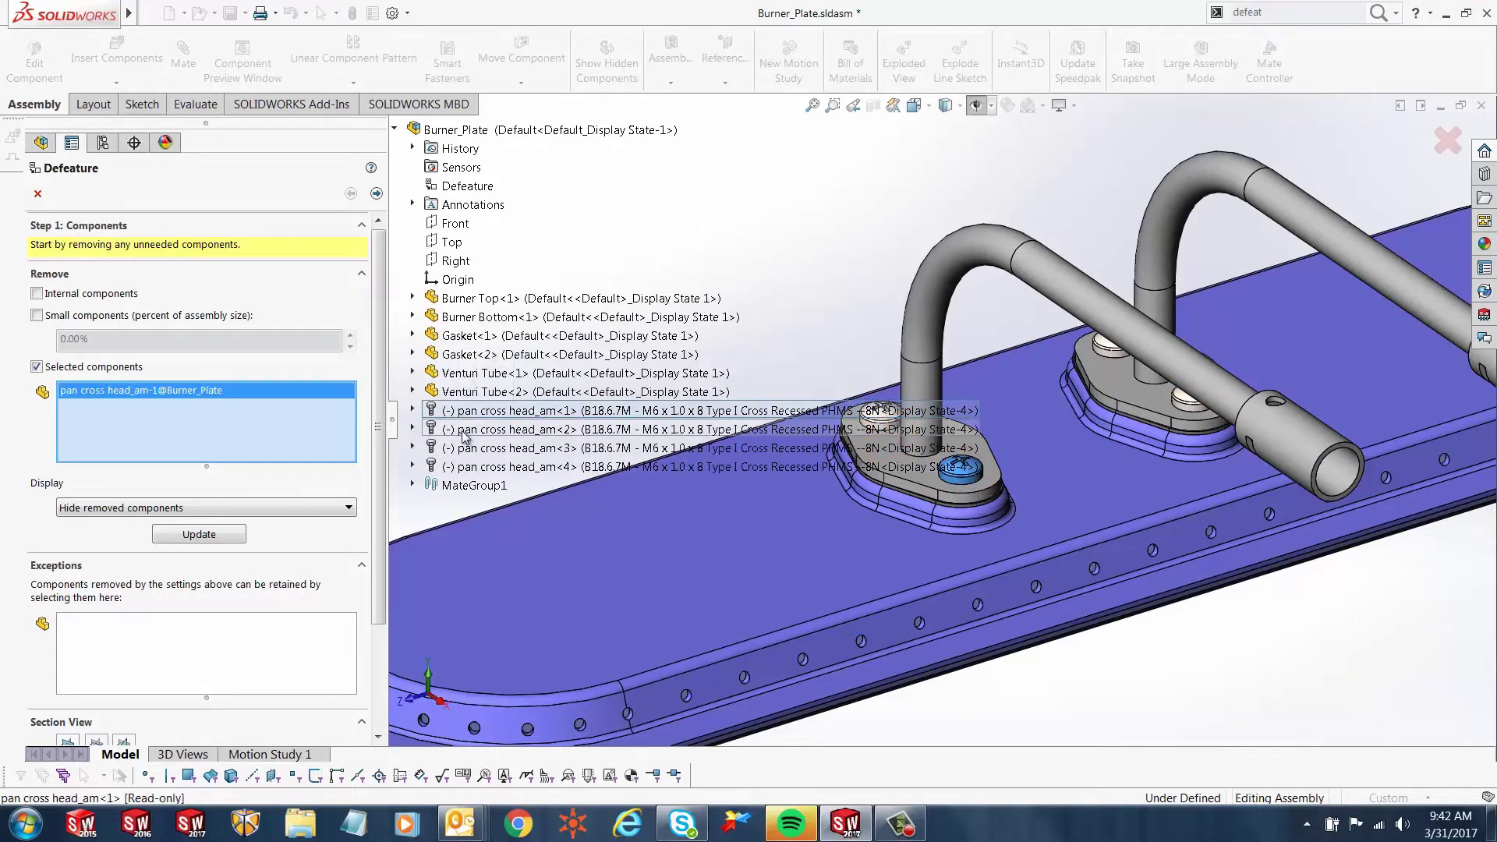
{"action": "left_click", "coordinate": [463, 432]}
{"action": "left_click", "coordinate": [466, 449]}
{"action": "left_click", "coordinate": [468, 466]}
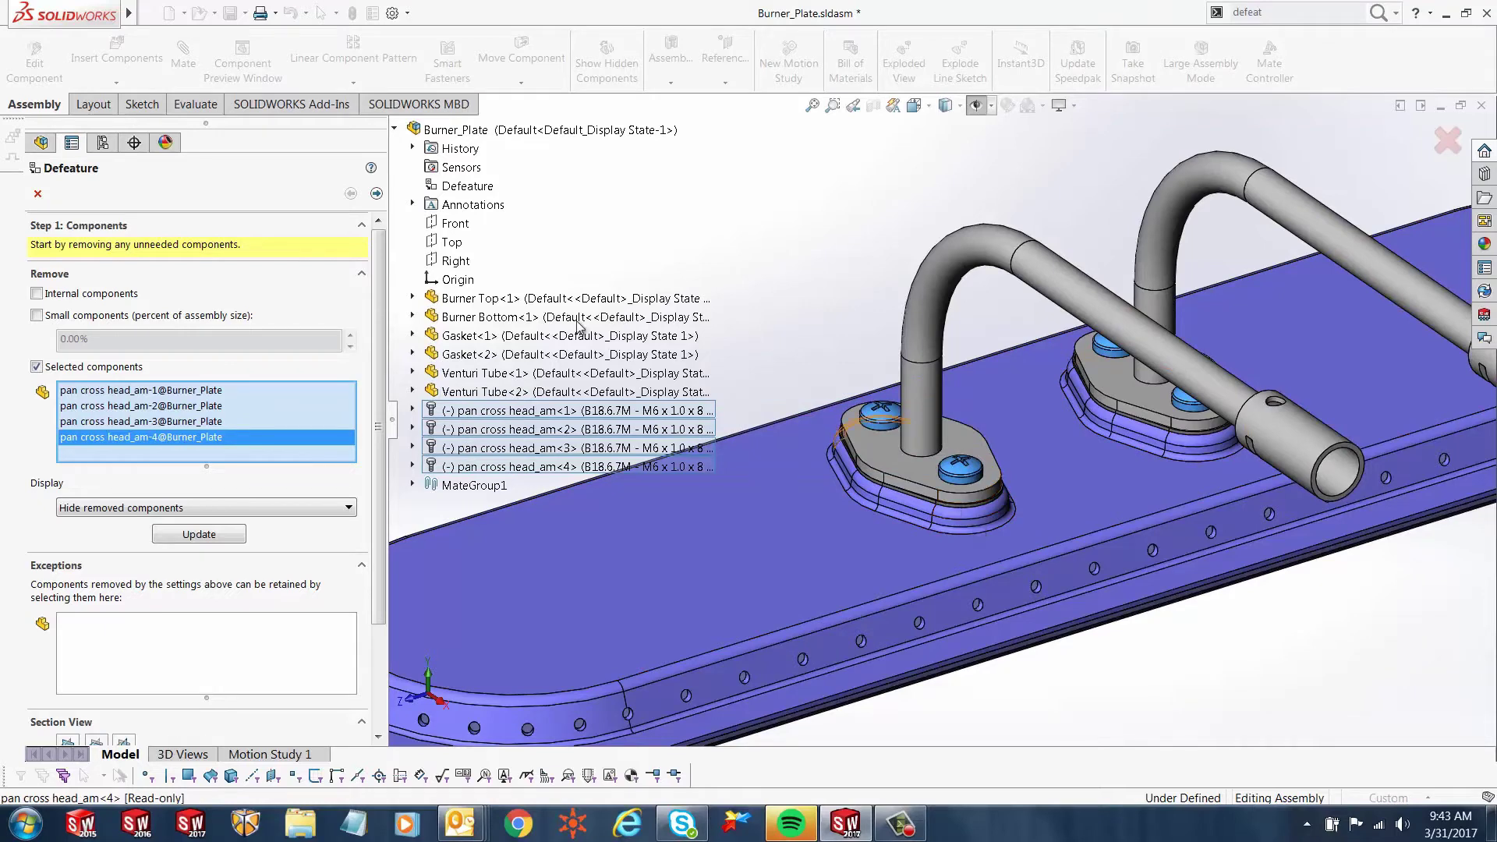
{"action": "left_click", "coordinate": [467, 337]}
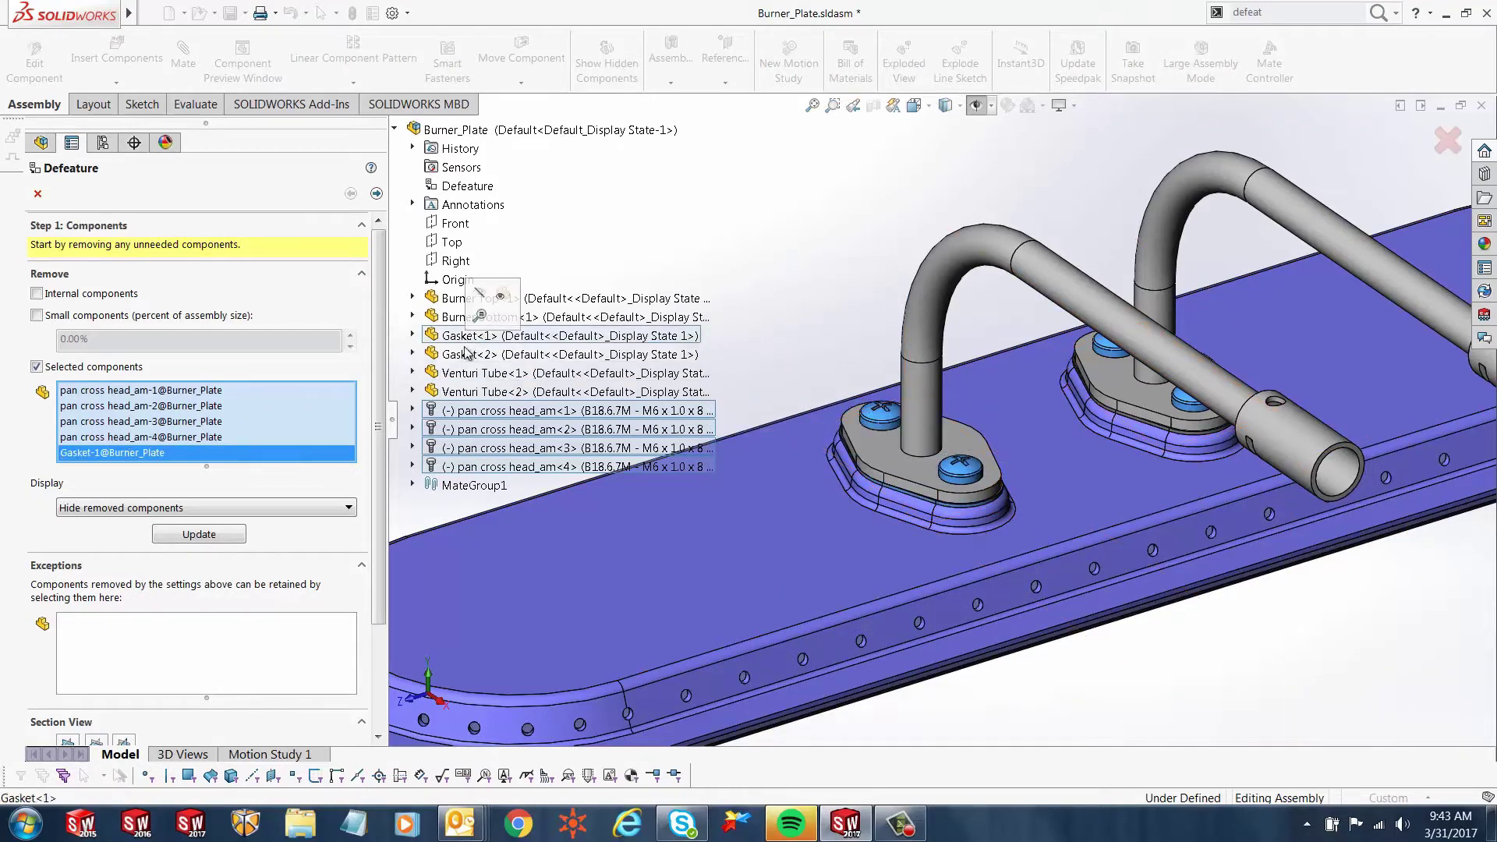
{"action": "left_click", "coordinate": [466, 353]}
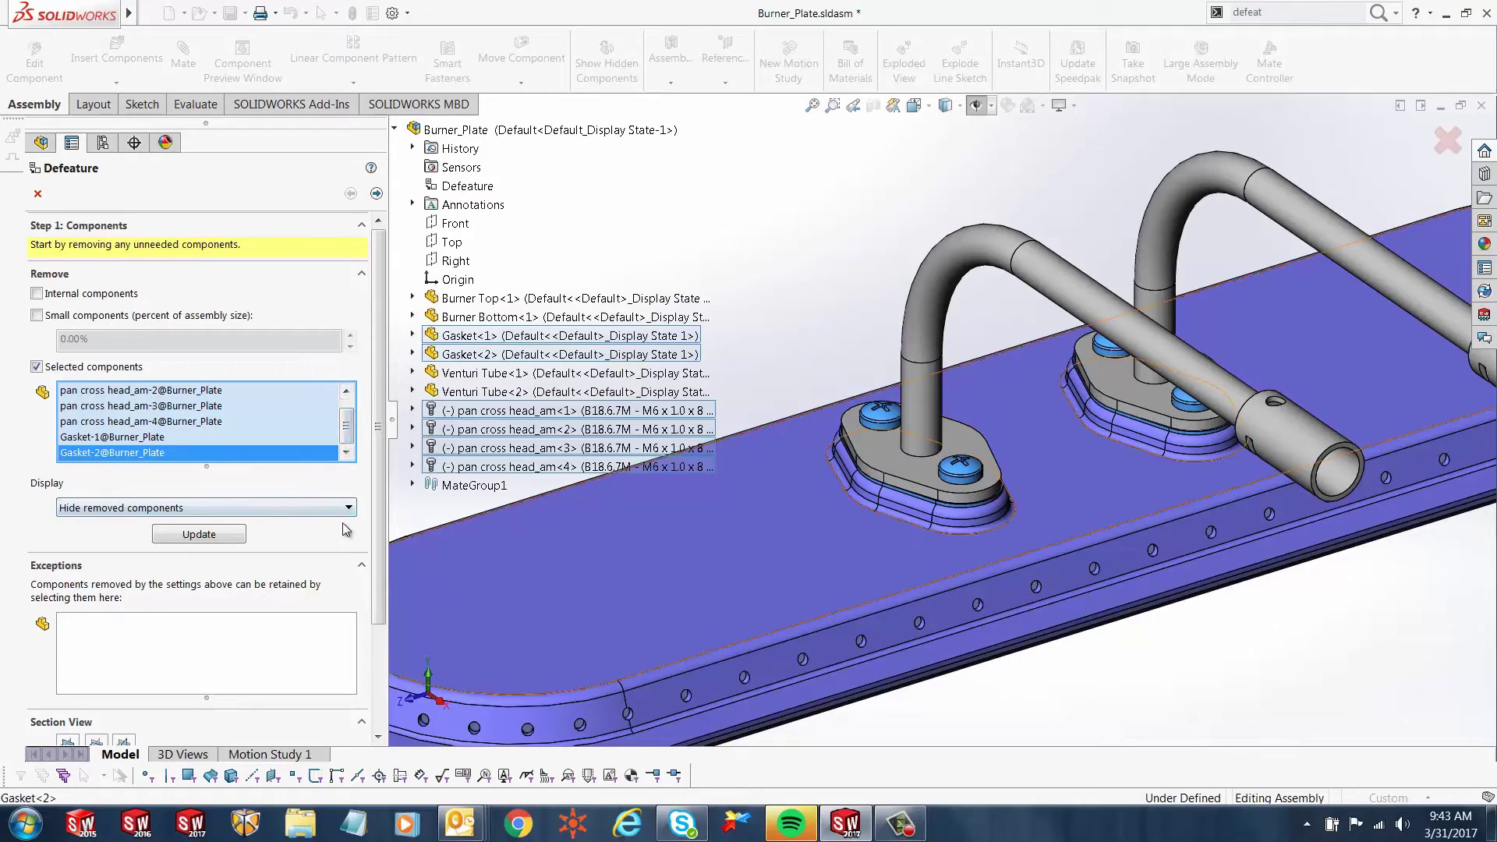
Step: Set Display to Hide removed components, update the preview, and advance to Step 2: Motion
{"action": "left_click", "coordinate": [84, 507]}
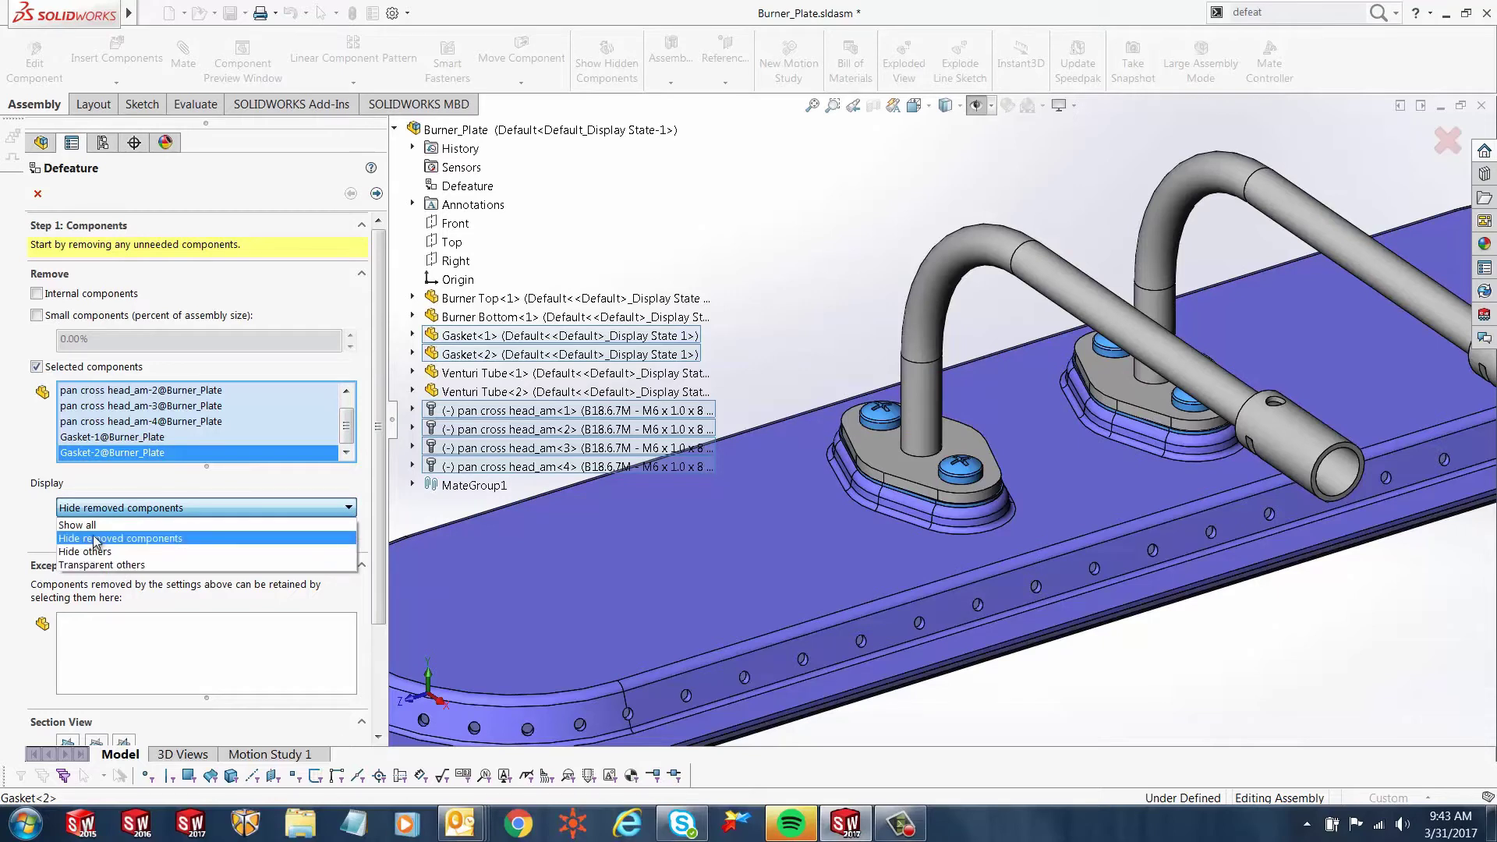
{"action": "left_click", "coordinate": [96, 539]}
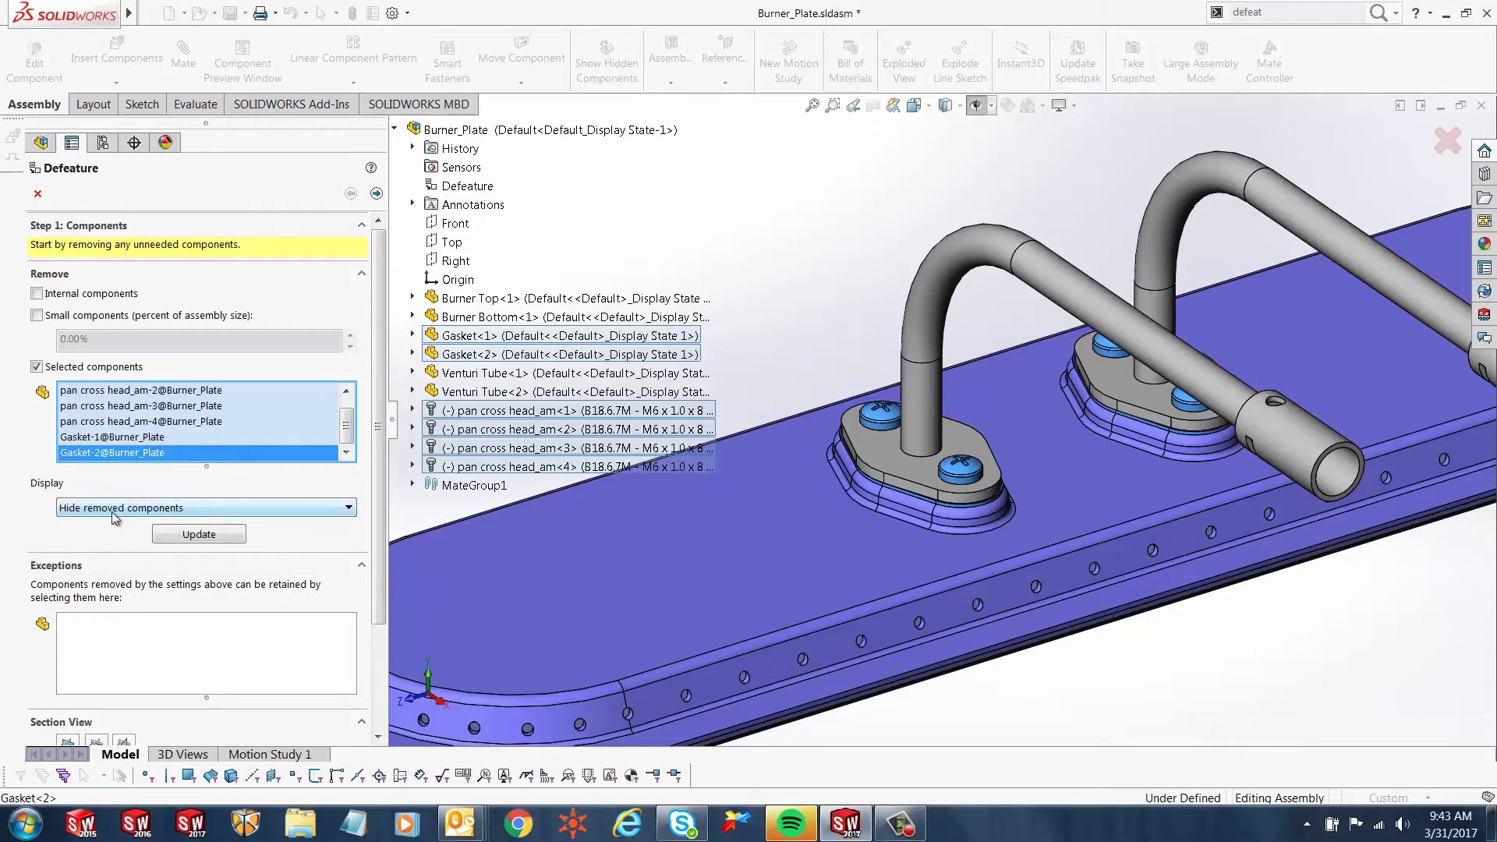
{"action": "left_click", "coordinate": [197, 538]}
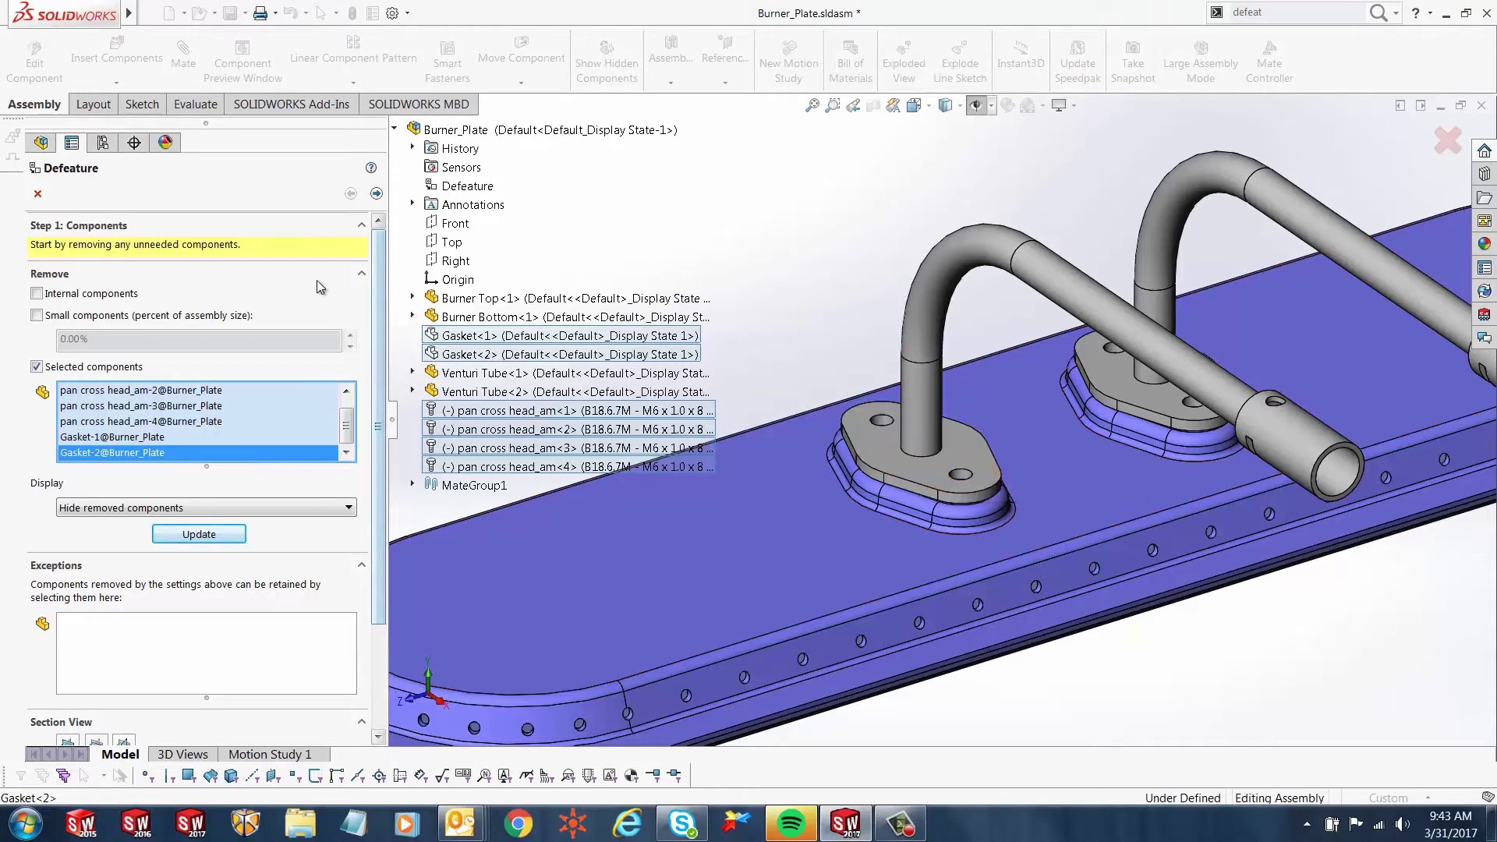
{"action": "left_click", "coordinate": [375, 195]}
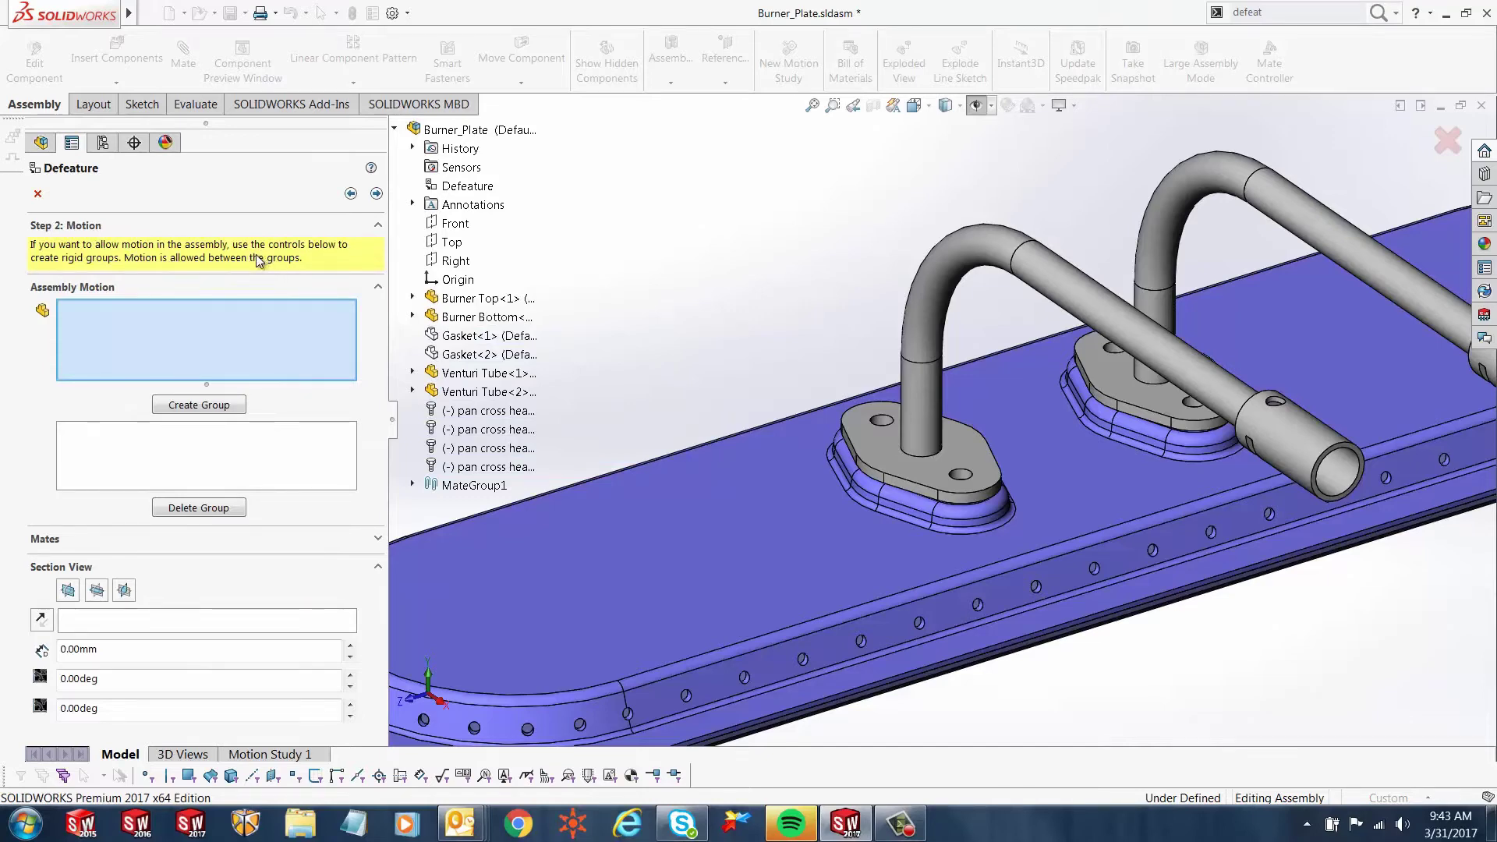
Step: Zoom to fit and advance to Step 3: To Keep, leaving Features to Keep empty
{"action": "key", "text": "f"}
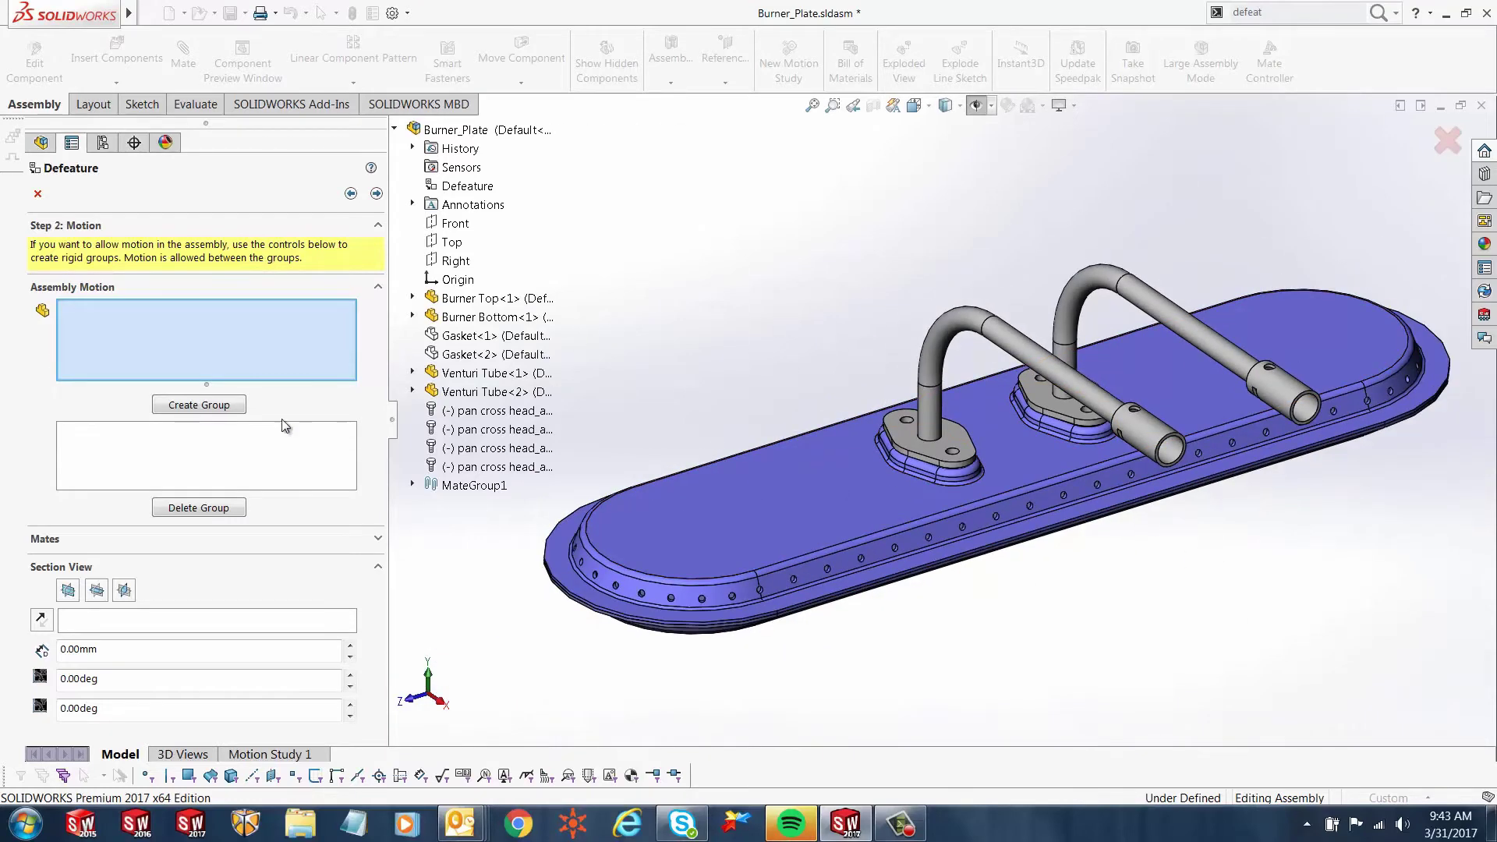
{"action": "left_click", "coordinate": [376, 194]}
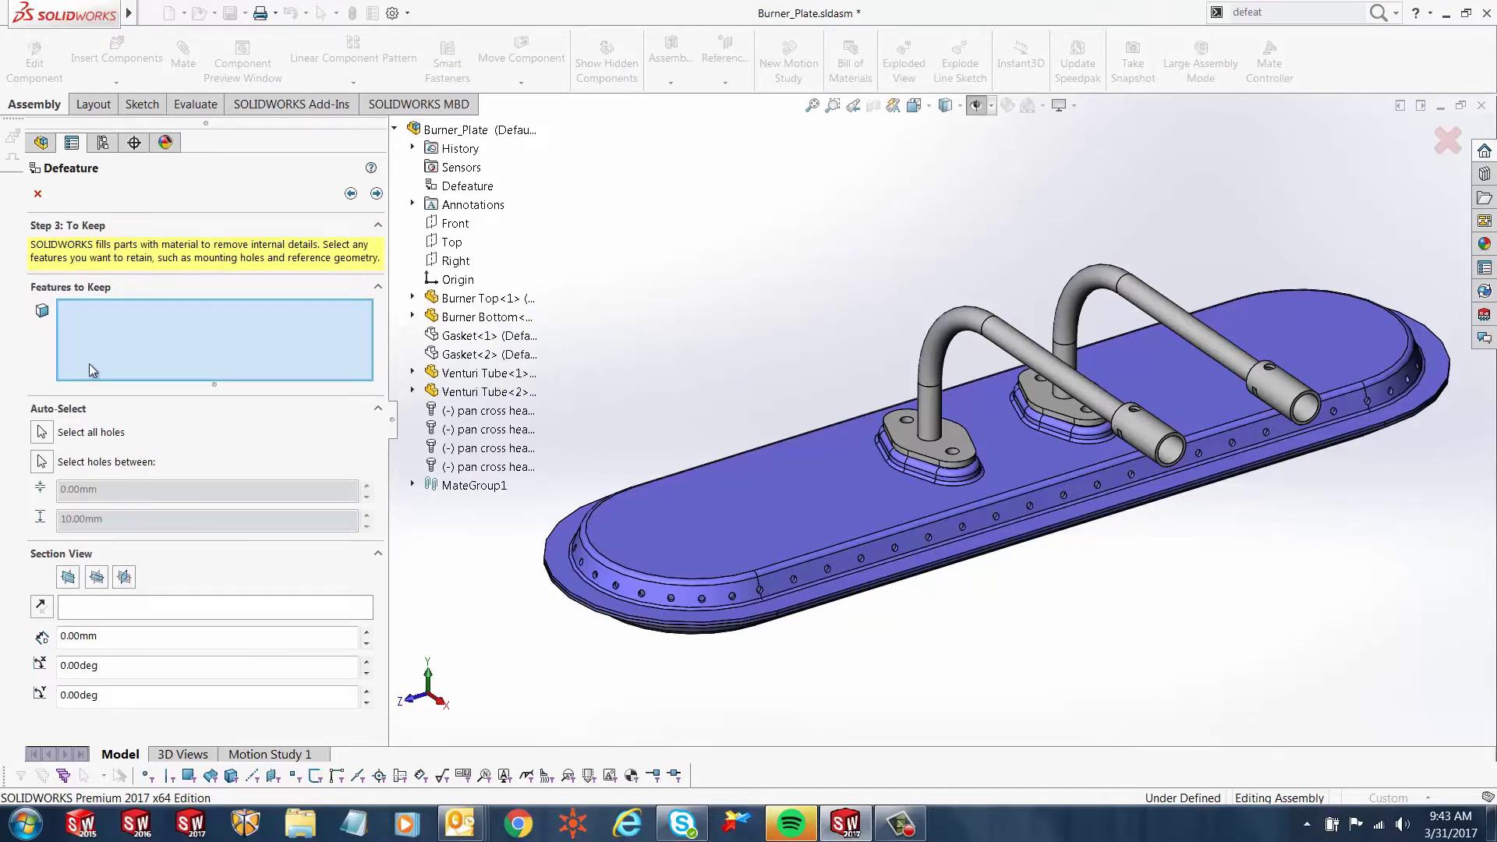
{"action": "scroll", "coordinate": [514, 584], "scroll_direction": "down", "scroll_amount": 3}
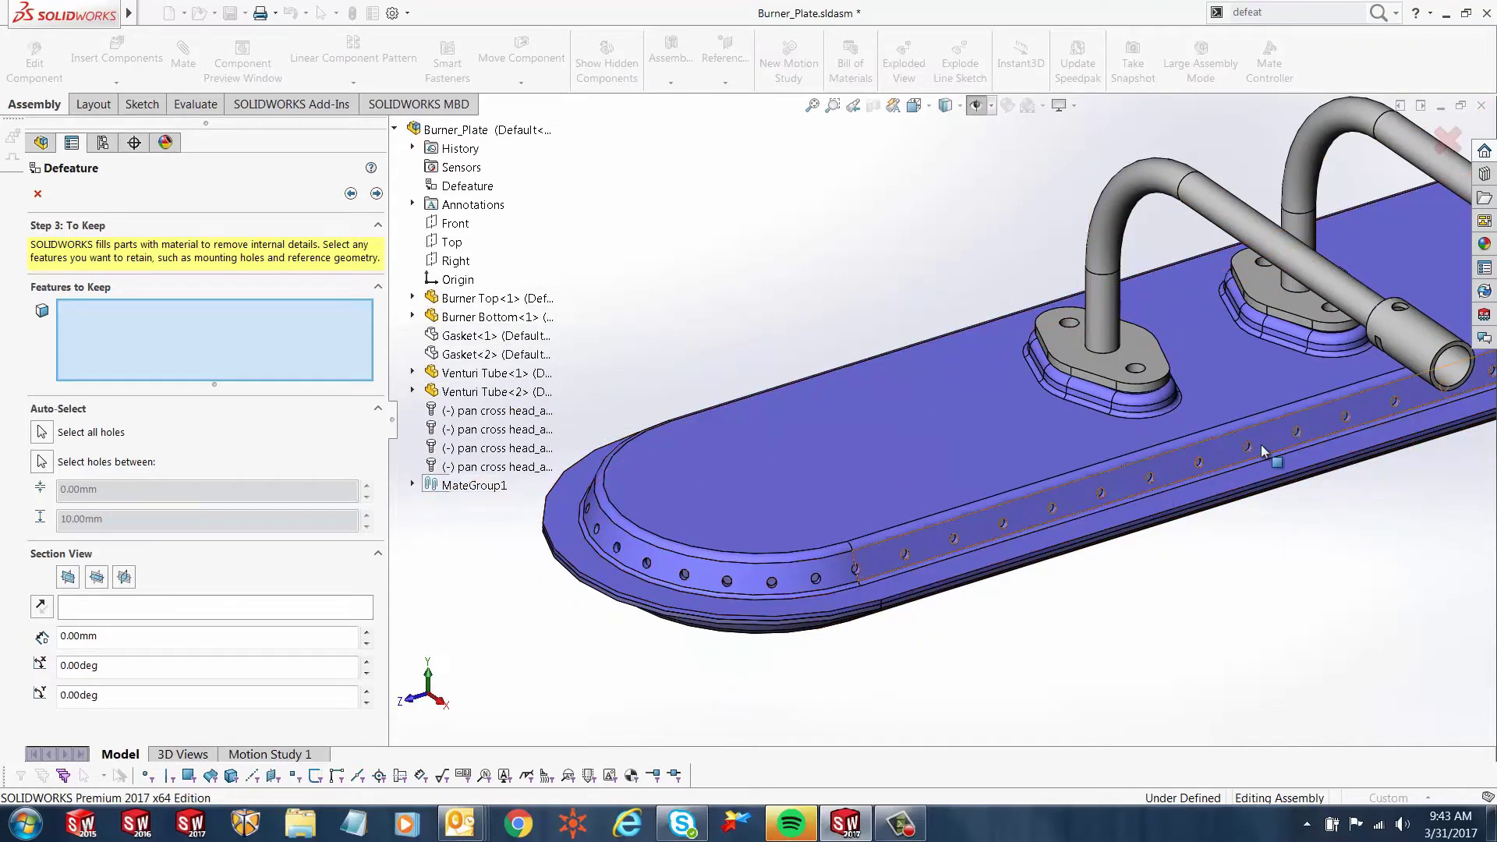
{"action": "scroll", "coordinate": [917, 478], "scroll_direction": "up", "scroll_amount": 3}
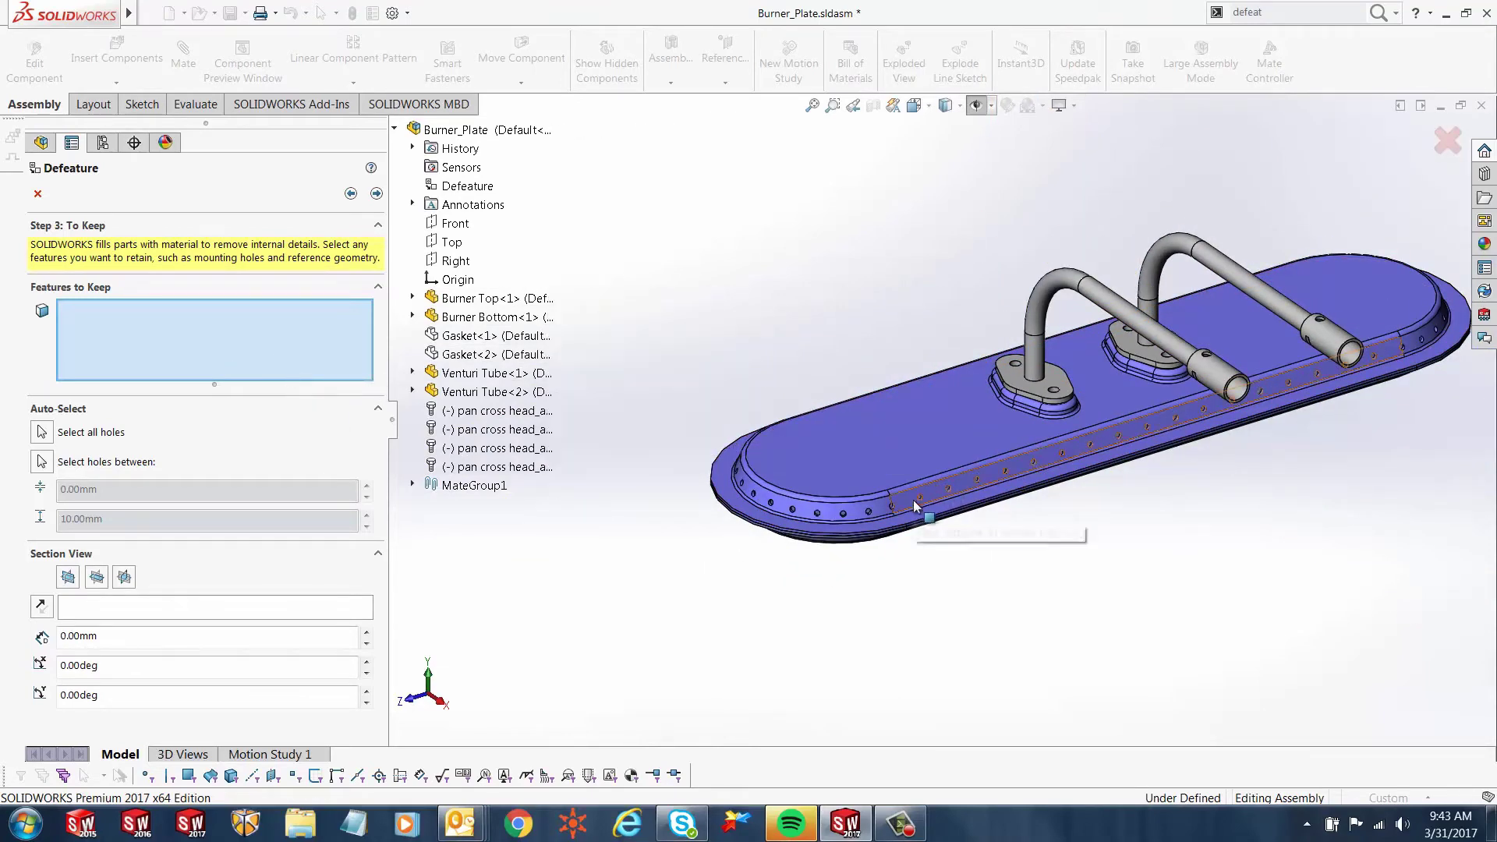
{"action": "scroll", "coordinate": [926, 505], "scroll_direction": "down", "scroll_amount": 3}
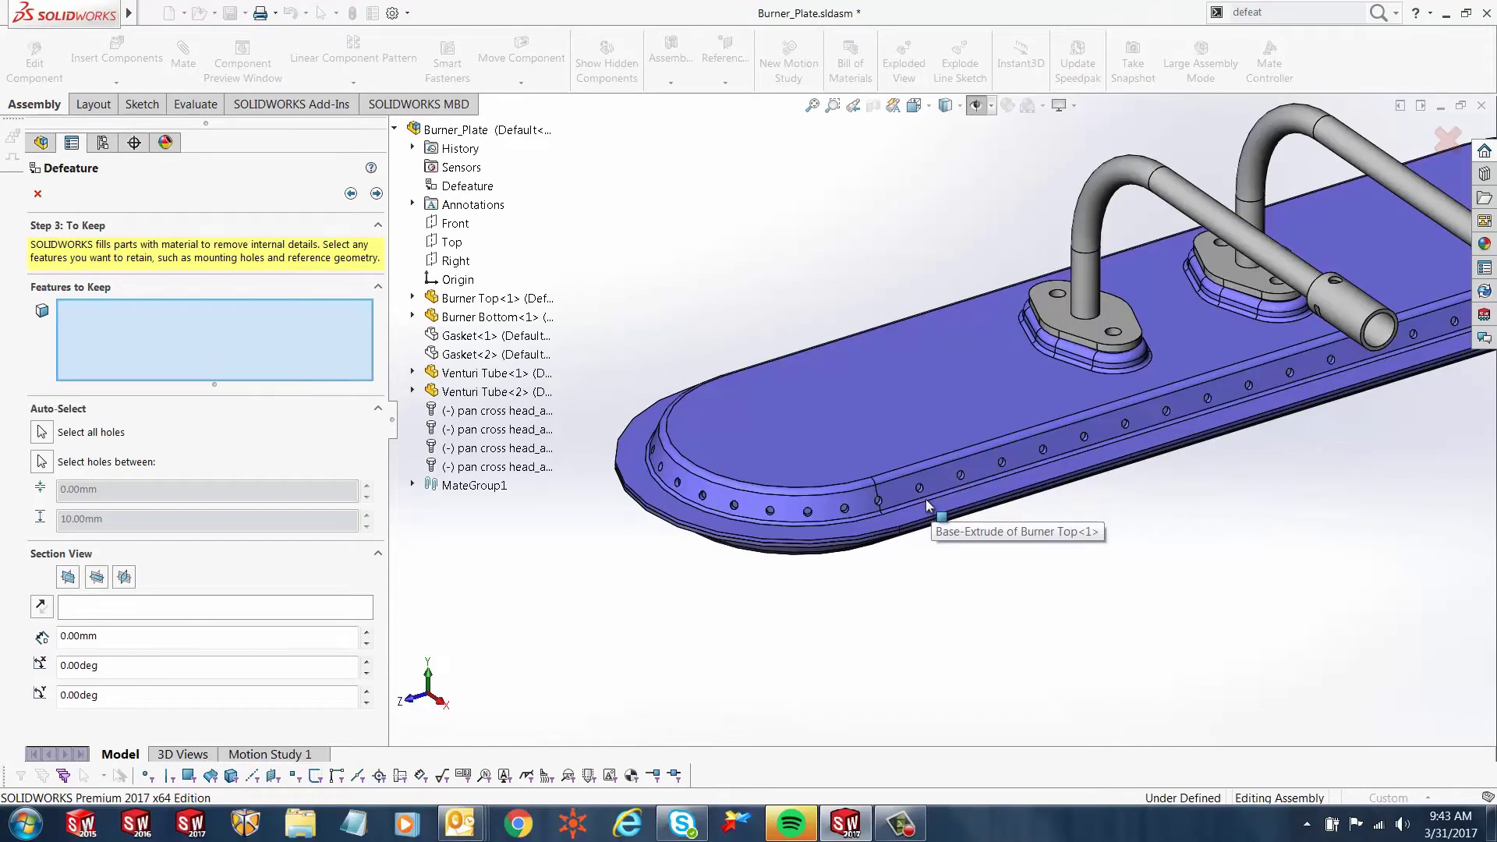
Step: Advance to Step 4: To Remove and resize the settings panel and assembly window
{"action": "left_click", "coordinate": [376, 193]}
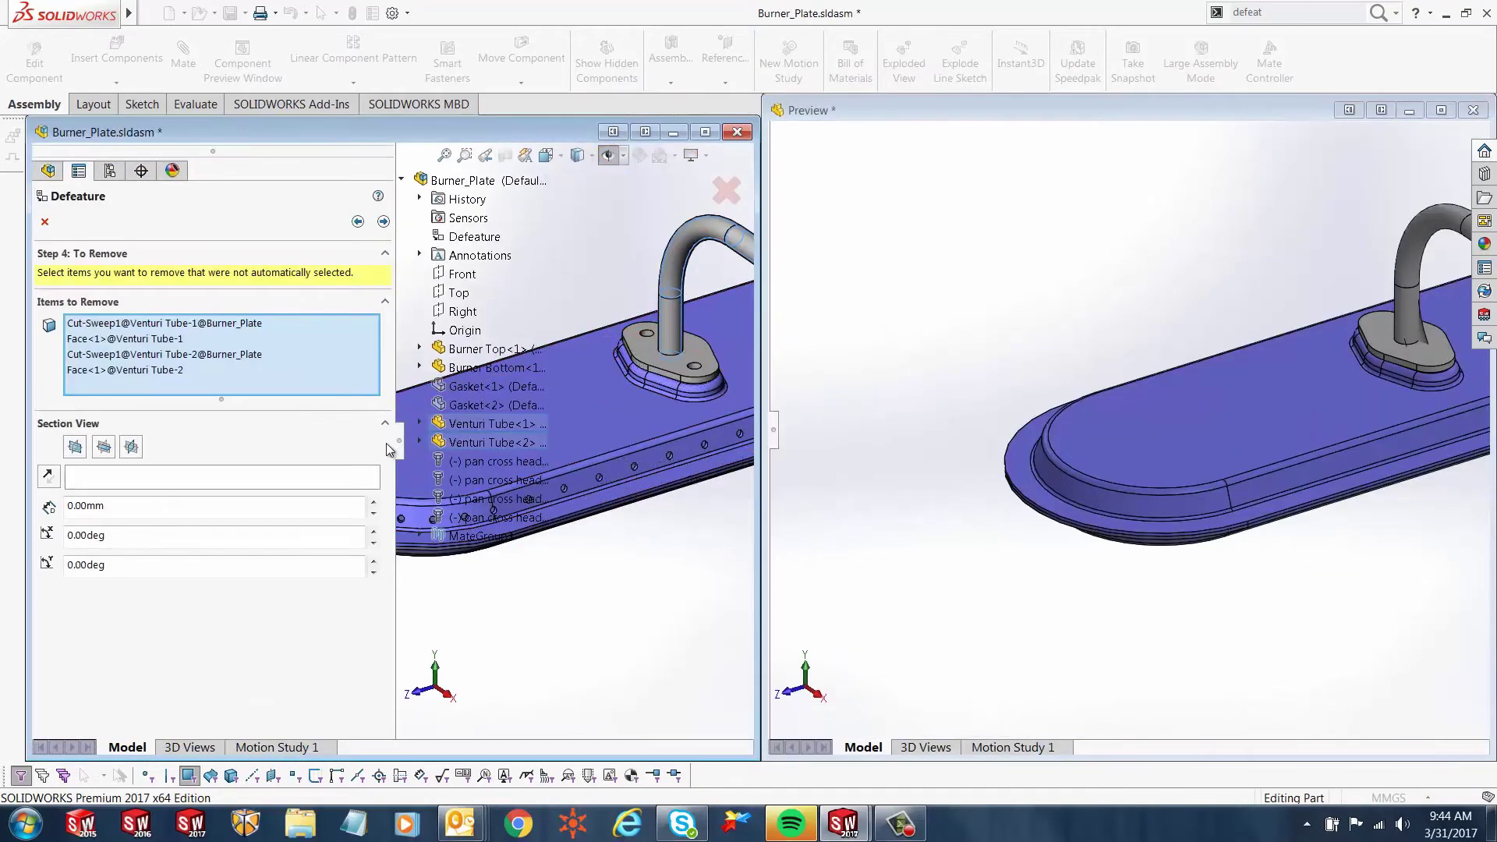
{"action": "left_click_drag", "start_coordinate": [388, 449], "coordinate": [316, 445]}
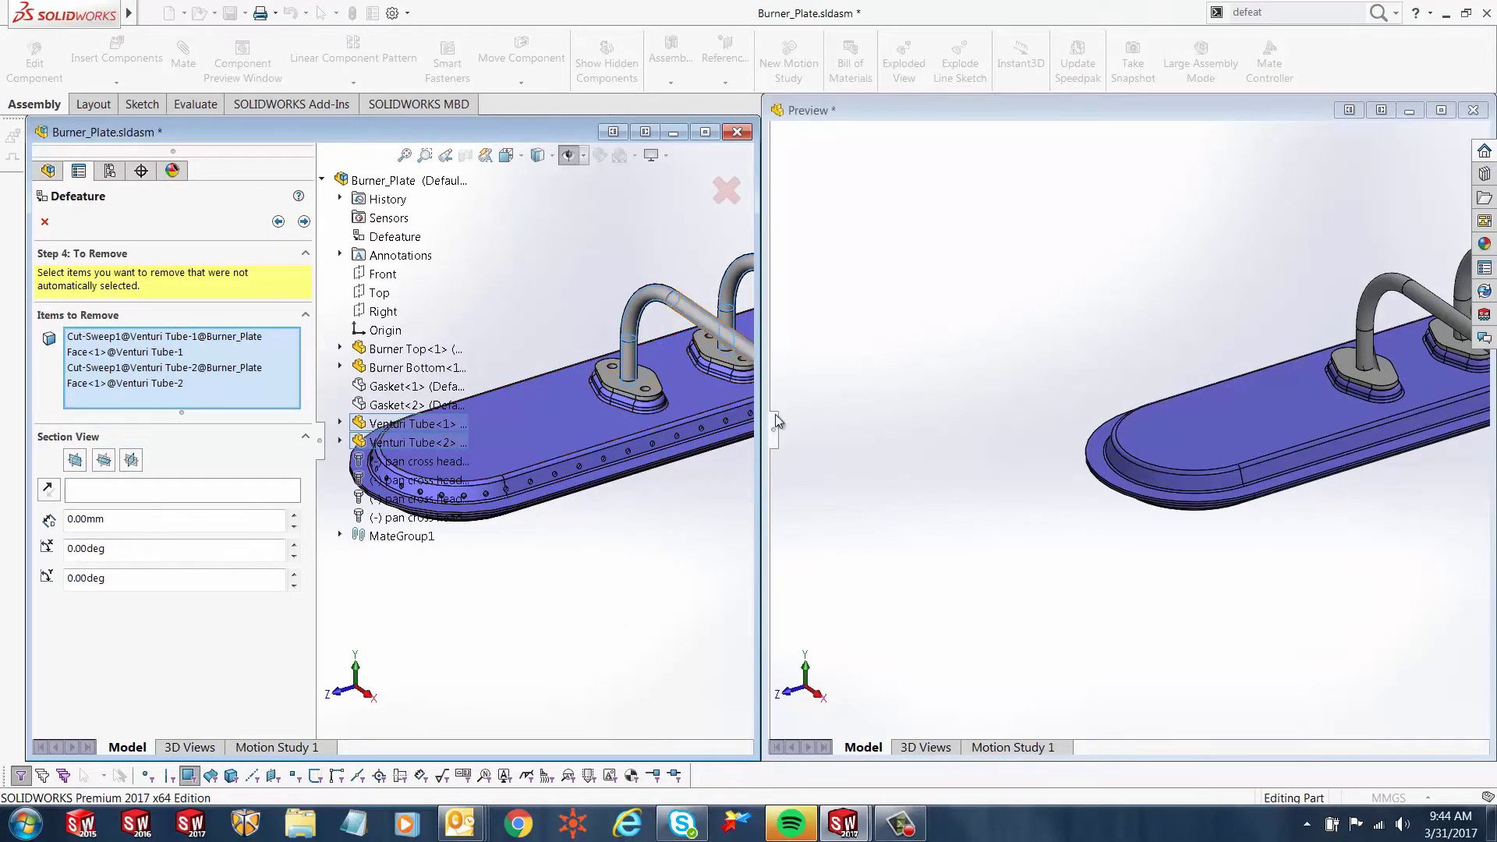
{"action": "left_click_drag", "start_coordinate": [760, 347], "coordinate": [815, 343]}
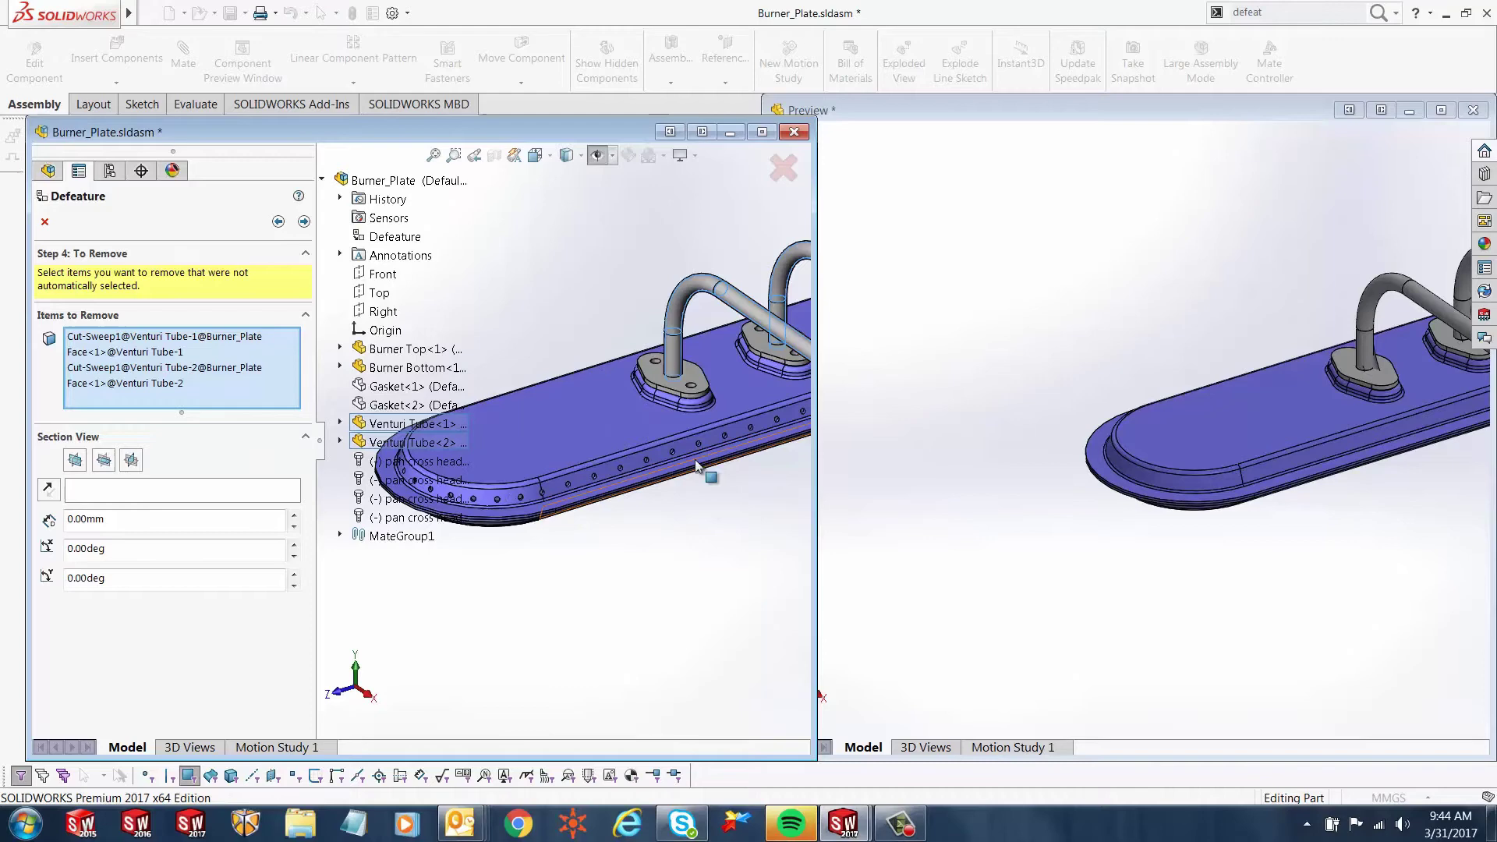
{"action": "scroll", "coordinate": [670, 460], "scroll_direction": "down", "scroll_amount": 2}
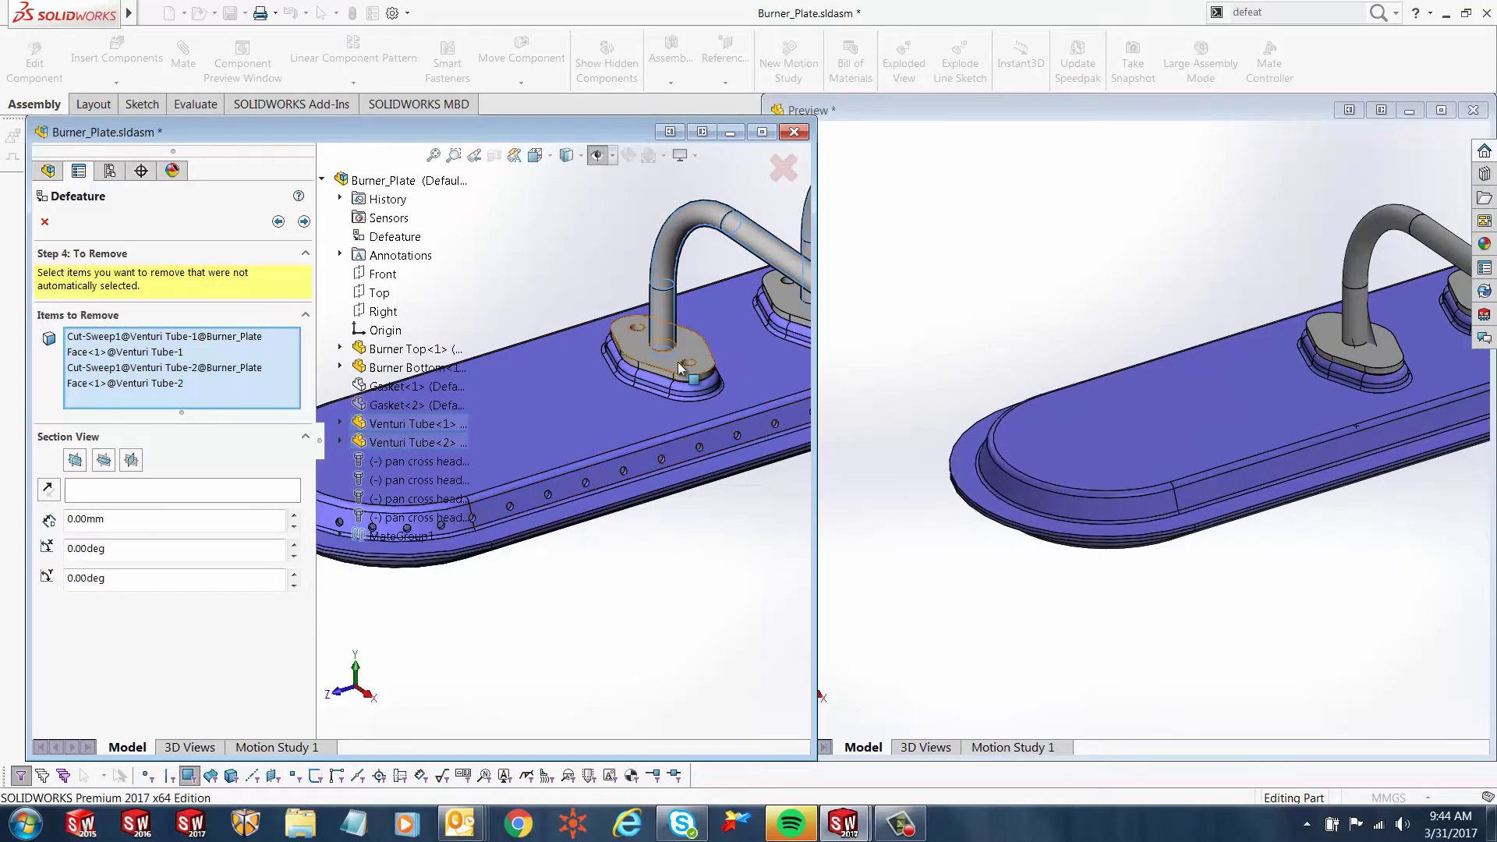
{"action": "scroll", "coordinate": [730, 515], "scroll_direction": "up", "scroll_amount": 3}
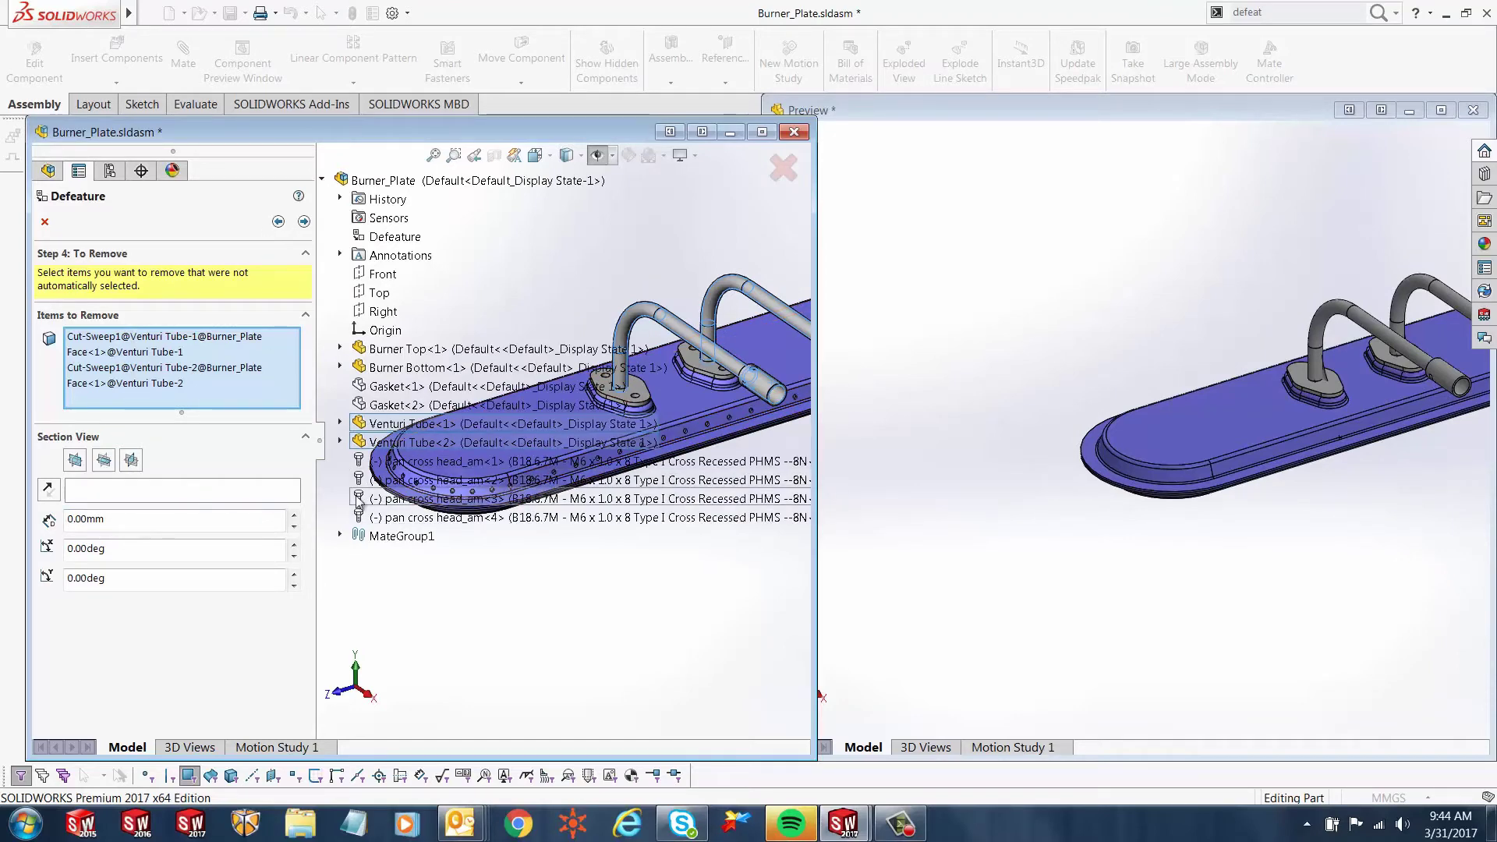
Step: Clear the Items to Remove list, zoom to fit, and expand Venturi Tube<1>'s features
{"action": "right_click", "coordinate": [176, 368]}
{"action": "left_click", "coordinate": [187, 390]}
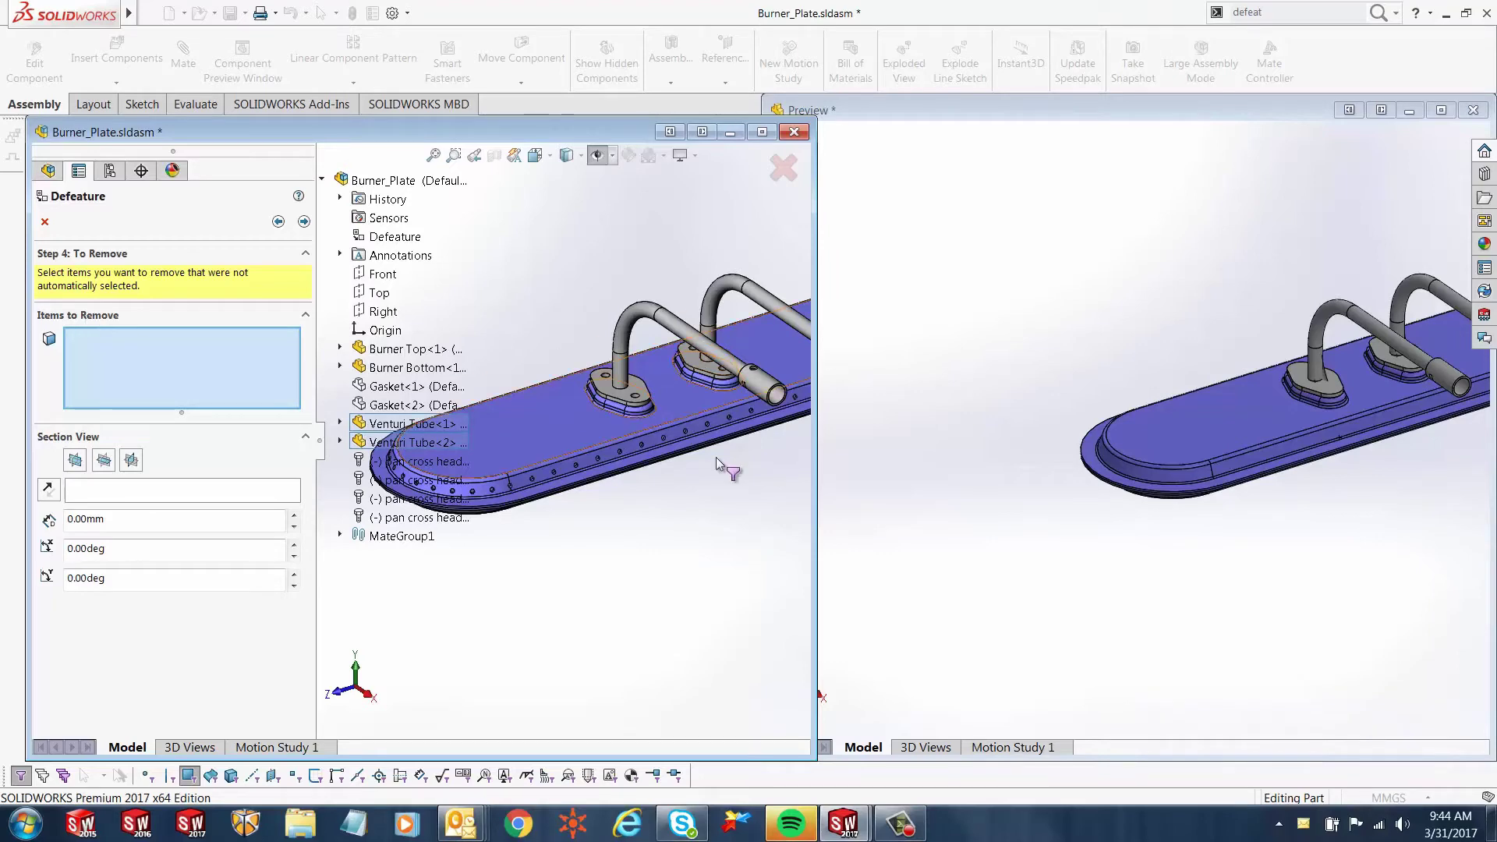
{"action": "key", "text": "f"}
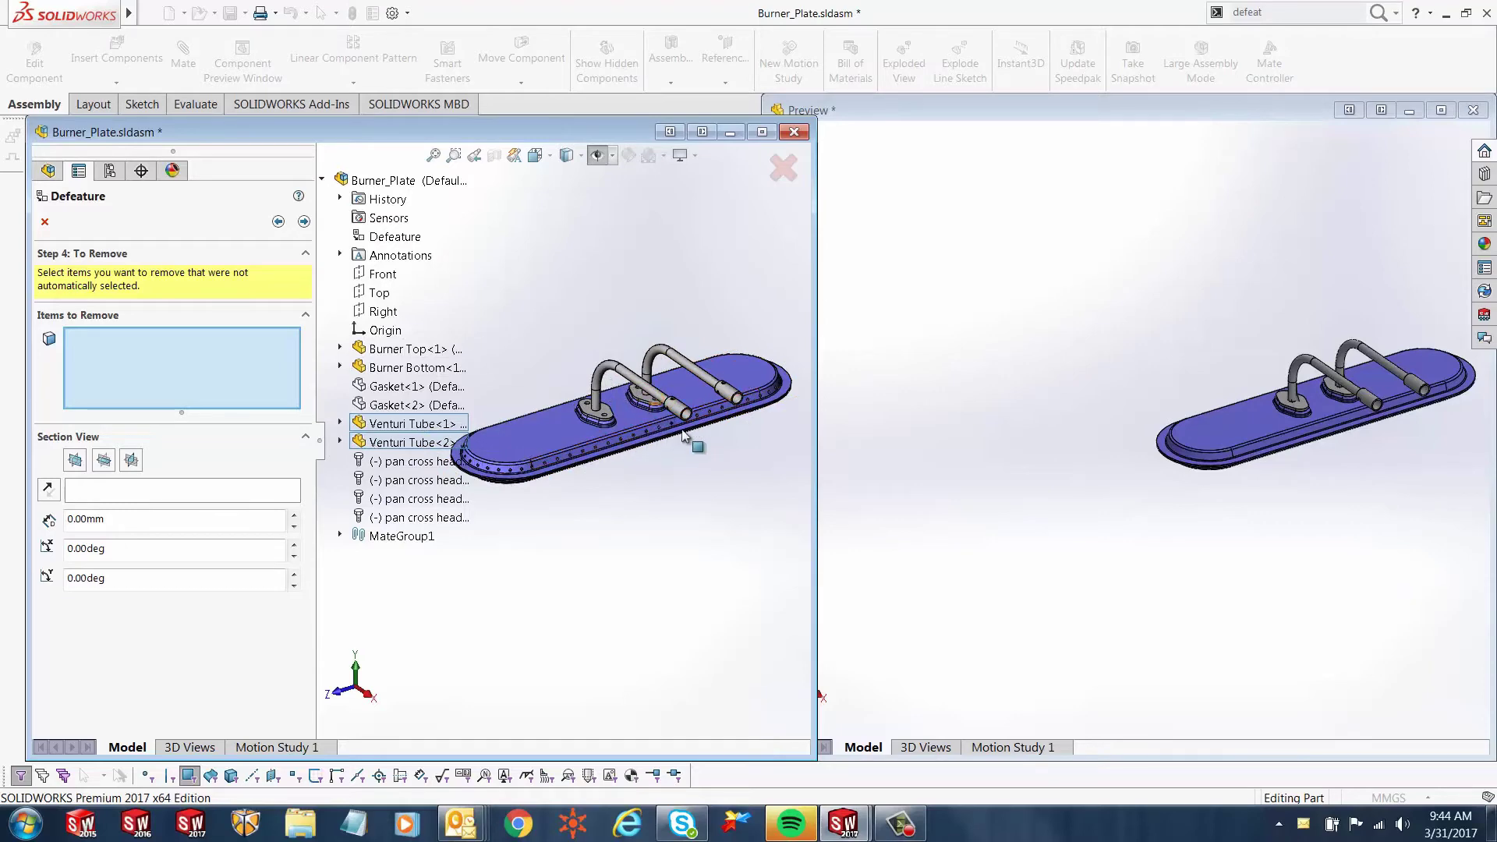
{"action": "scroll", "coordinate": [663, 432], "scroll_direction": "down", "scroll_amount": 6}
{"action": "scroll", "coordinate": [635, 445], "scroll_direction": "up", "scroll_amount": 5}
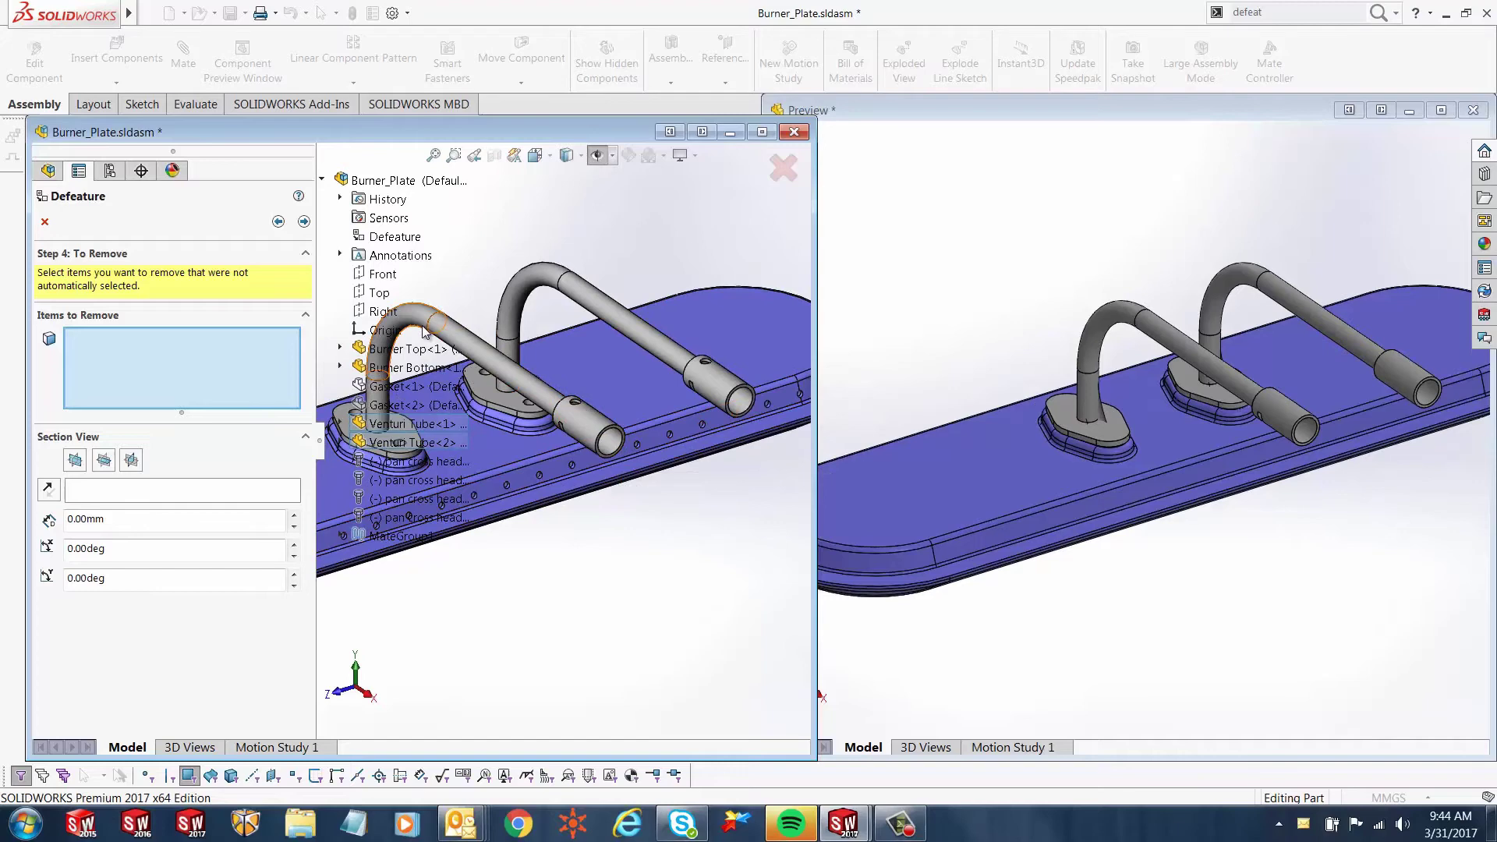
{"action": "scroll", "coordinate": [623, 608], "scroll_direction": "up", "scroll_amount": 6}
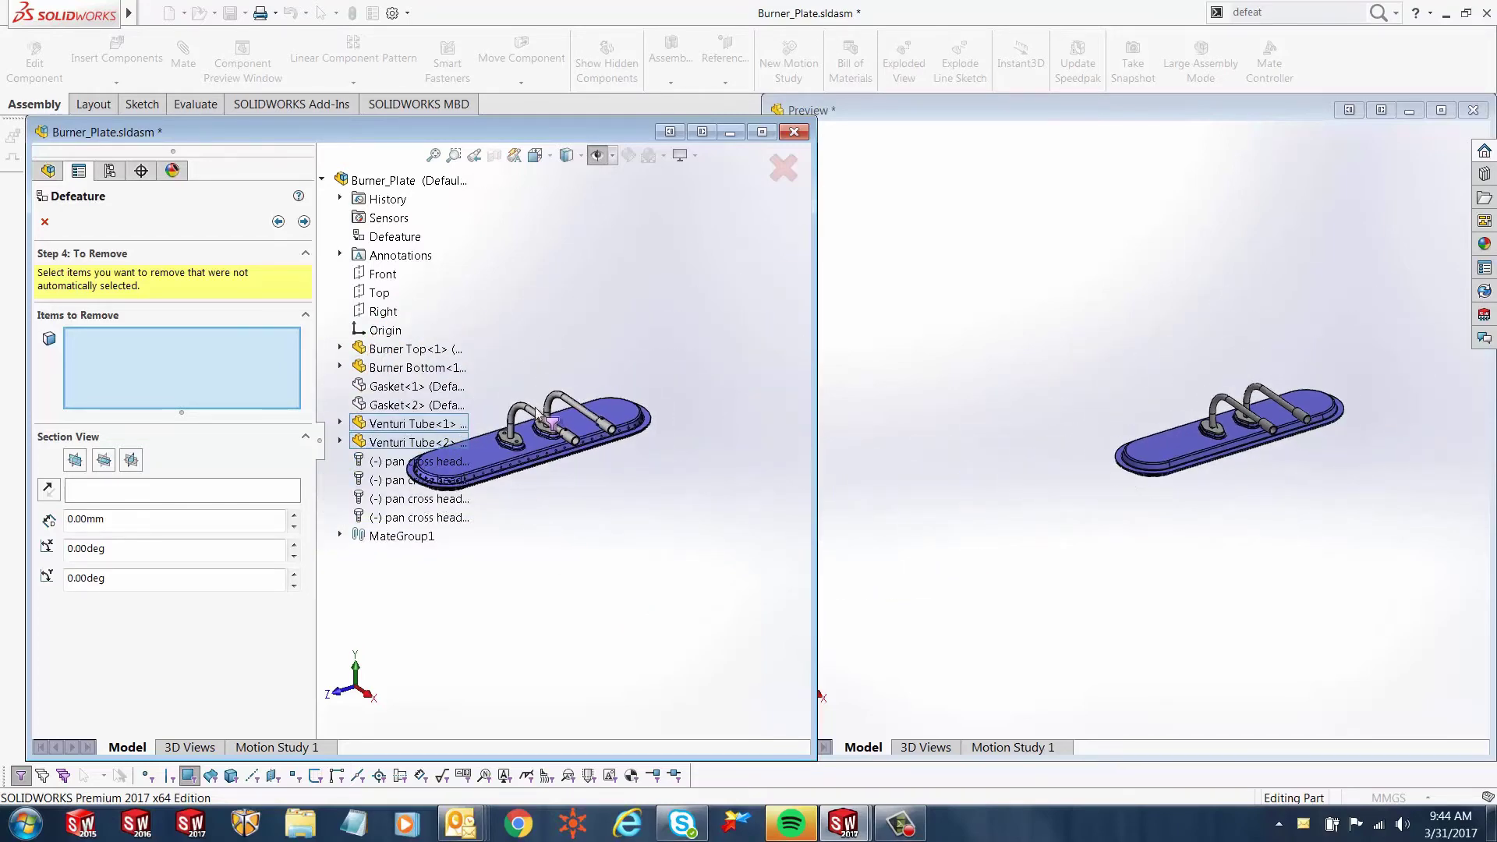
{"action": "left_click", "coordinate": [341, 424]}
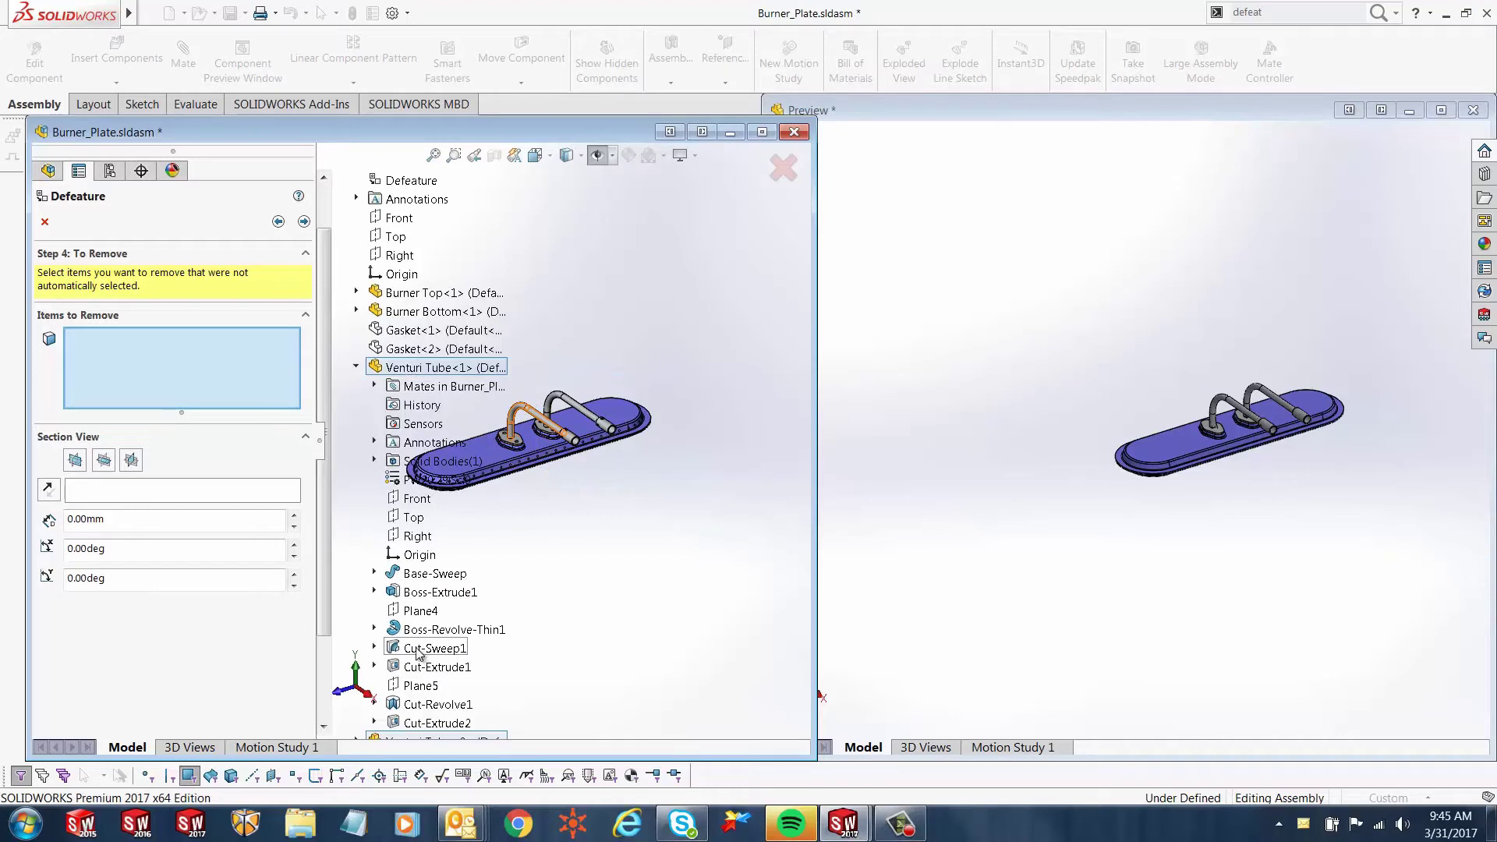
Step: Add Venturi Tube<1>'s Cut-Sweep1 and its end face to Items to Remove
{"action": "left_click", "coordinate": [419, 648]}
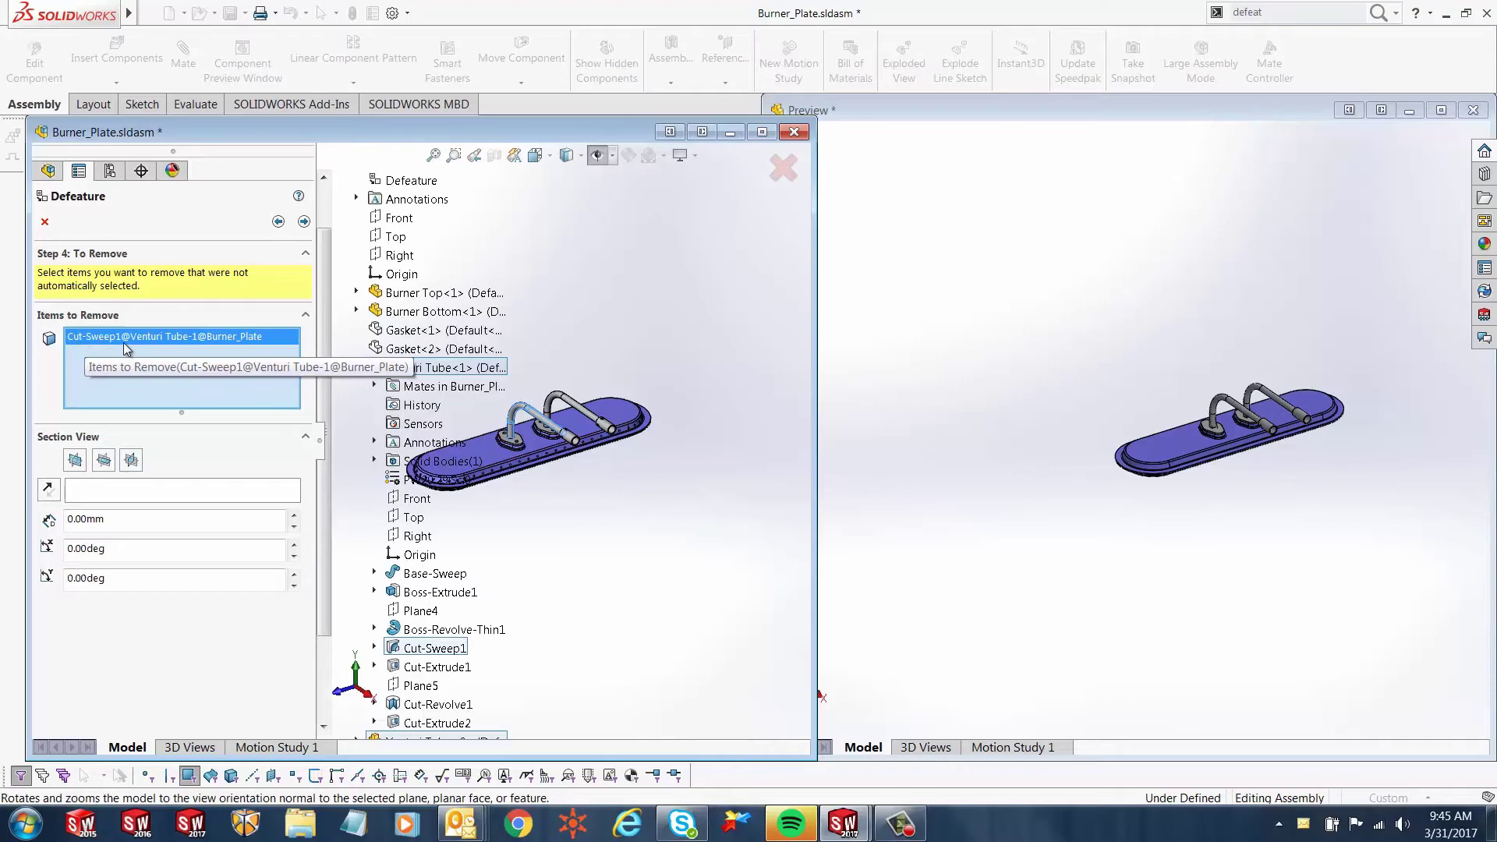
{"action": "scroll", "coordinate": [706, 550], "scroll_direction": "down", "scroll_amount": 10}
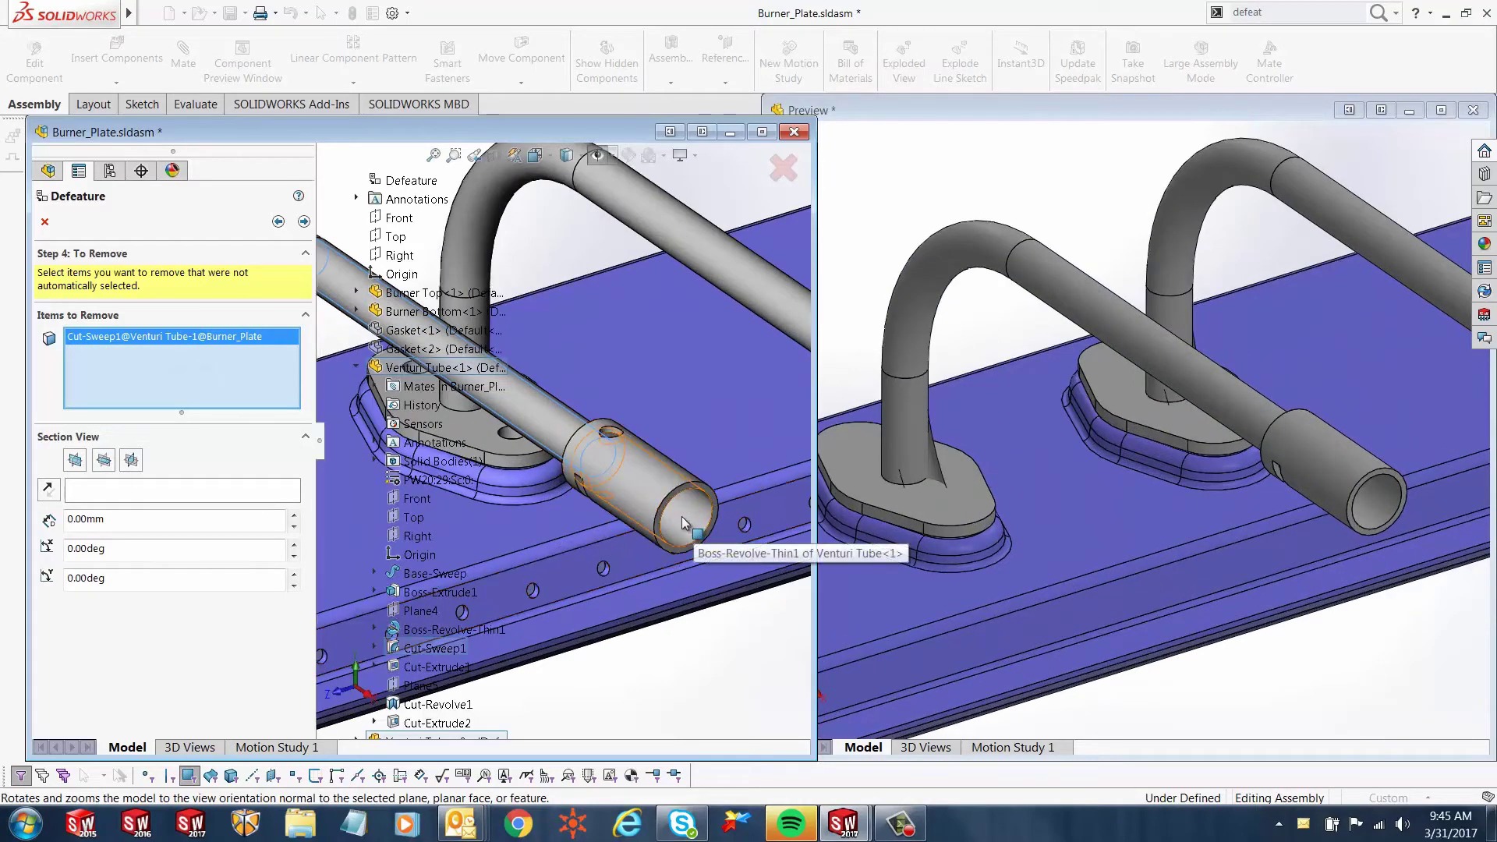
{"action": "left_click", "coordinate": [686, 515]}
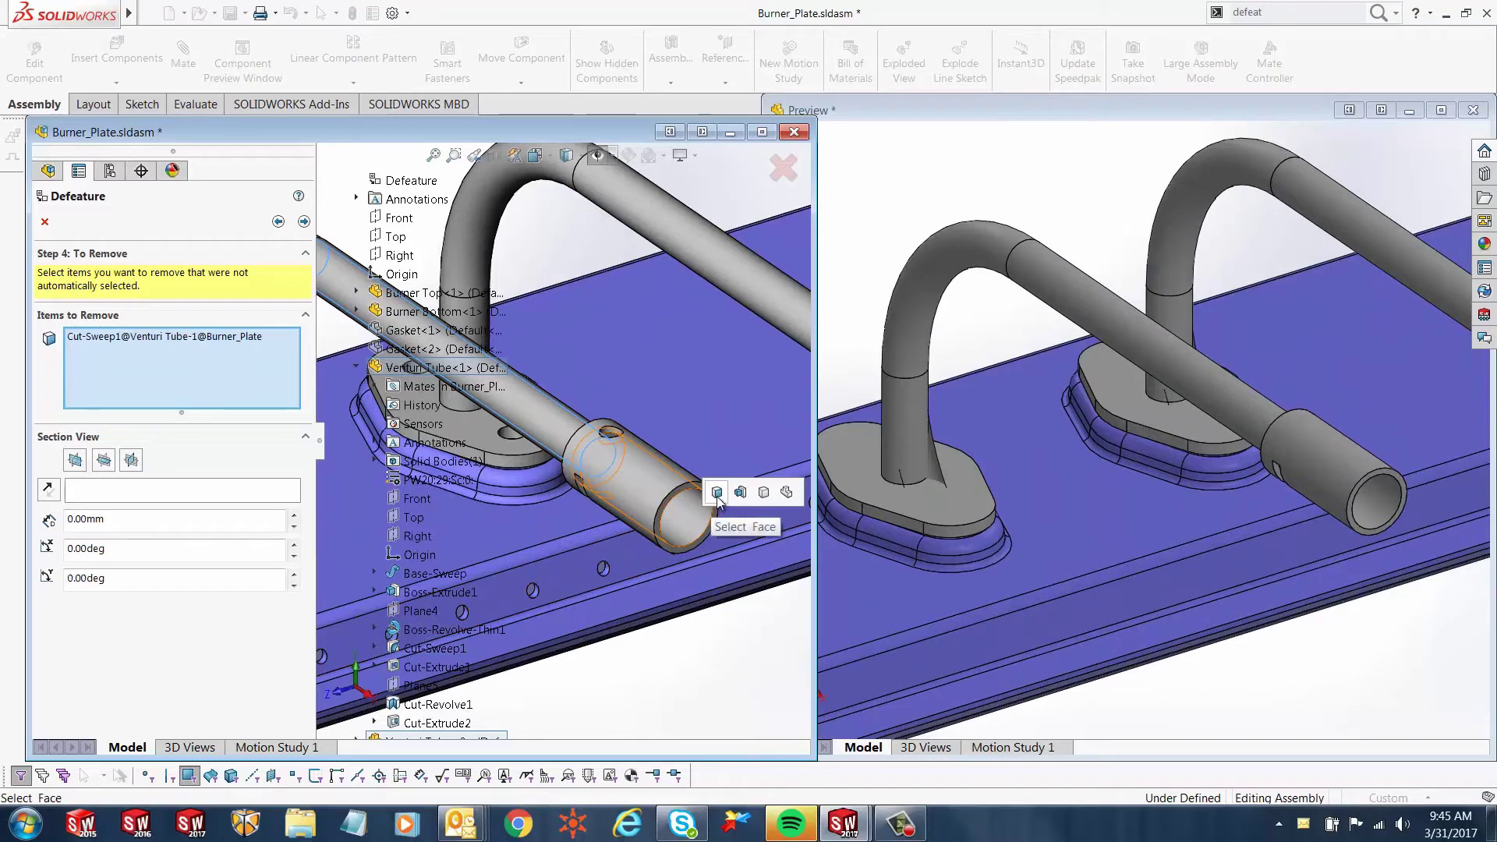
{"action": "left_click", "coordinate": [718, 494]}
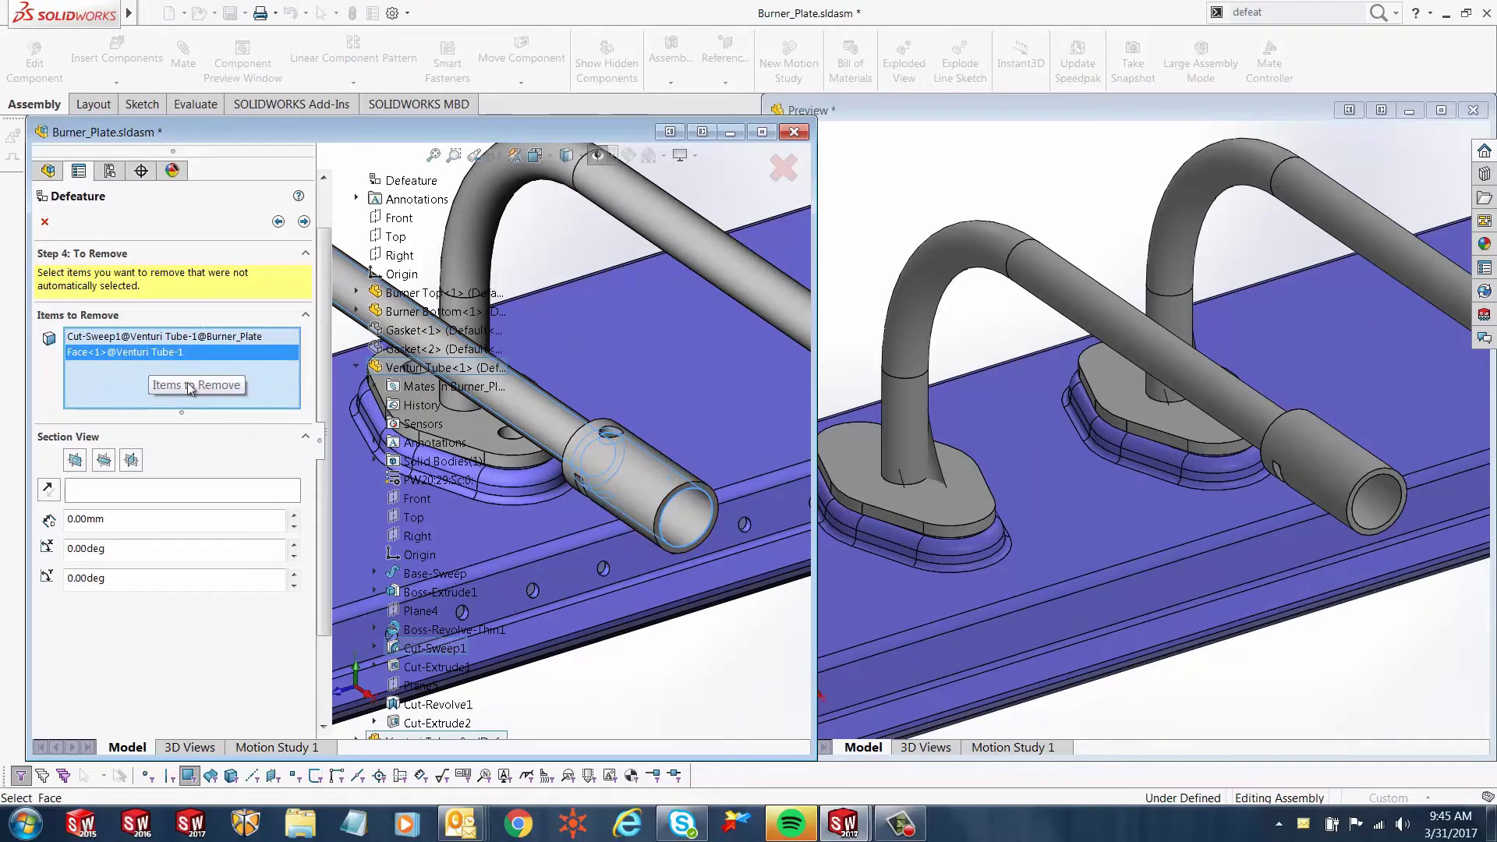
{"action": "scroll", "coordinate": [676, 659], "scroll_direction": "up", "scroll_amount": 3}
{"action": "scroll", "coordinate": [676, 653], "scroll_direction": "up", "scroll_amount": 4}
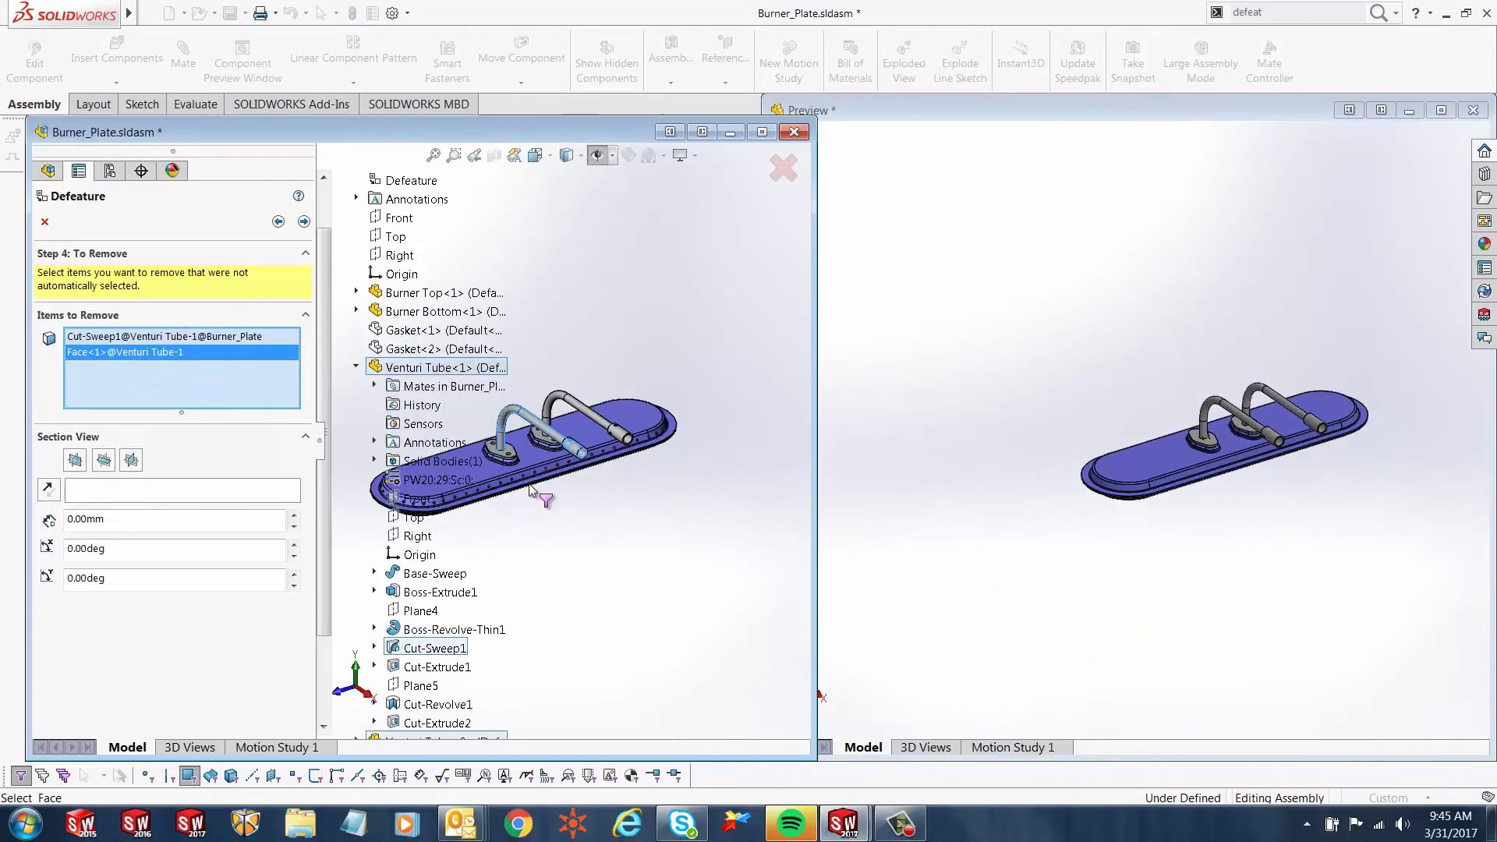
Step: Add Venturi Tube<2>'s Cut-Sweep1 and end face, then run the removal
{"action": "left_click", "coordinate": [356, 366]}
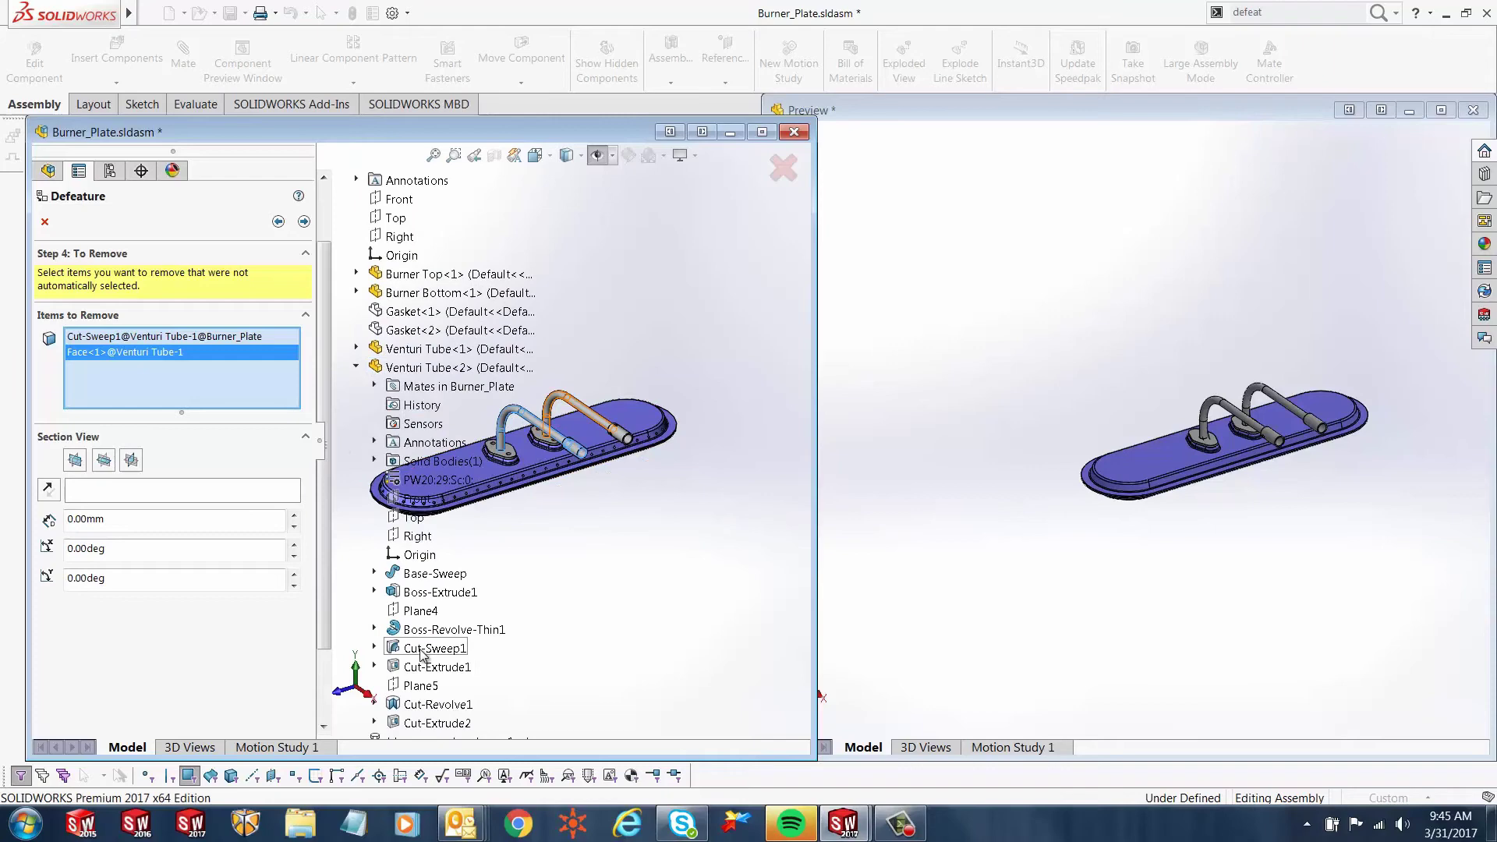
{"action": "left_click", "coordinate": [425, 648]}
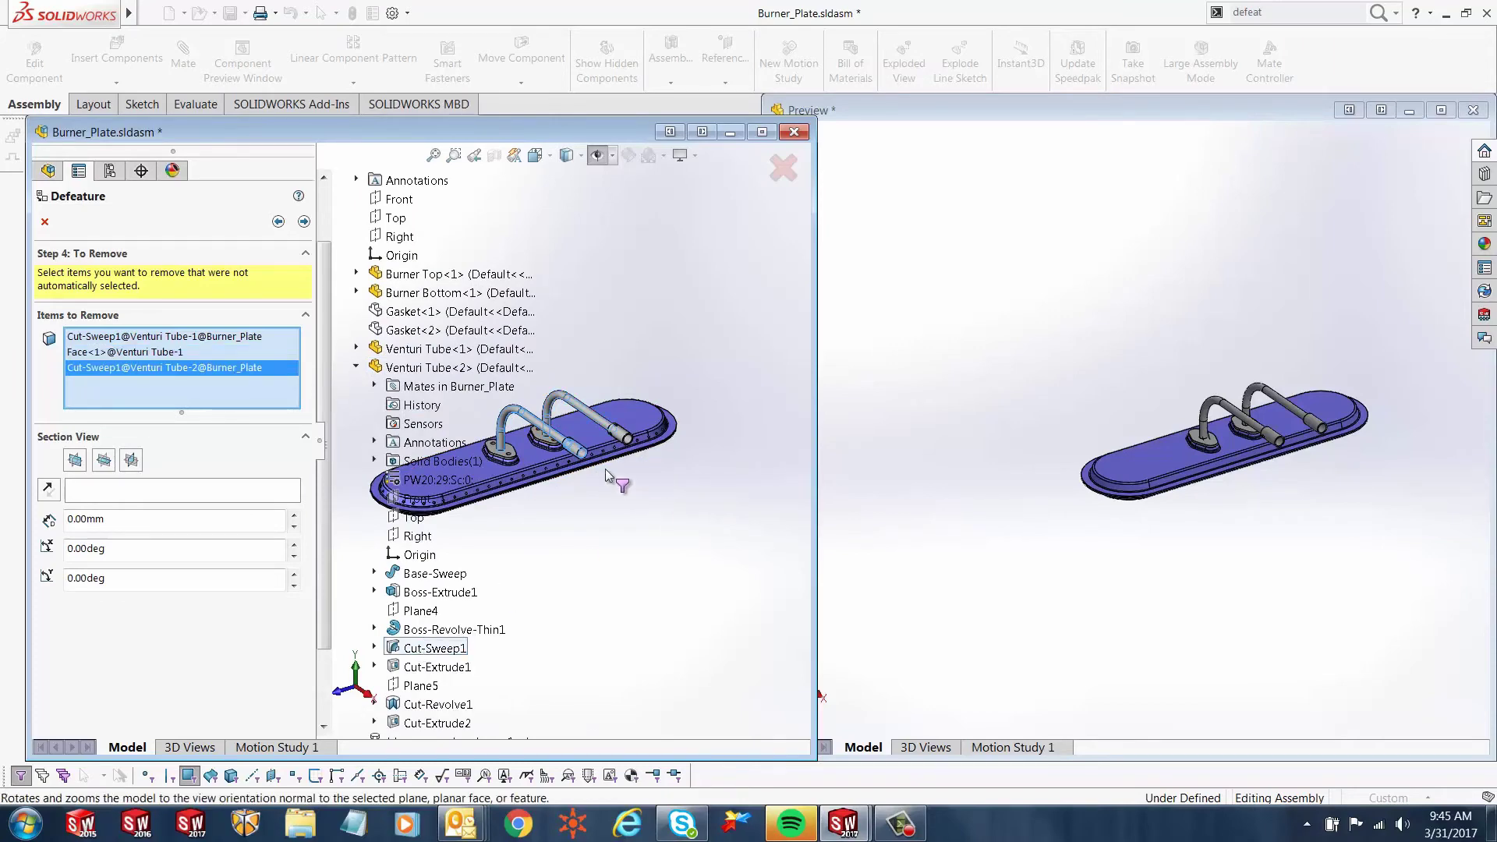
{"action": "scroll", "coordinate": [609, 438], "scroll_direction": "down", "scroll_amount": 3}
{"action": "scroll", "coordinate": [609, 438], "scroll_direction": "down", "scroll_amount": 2}
{"action": "left_click", "coordinate": [678, 460]}
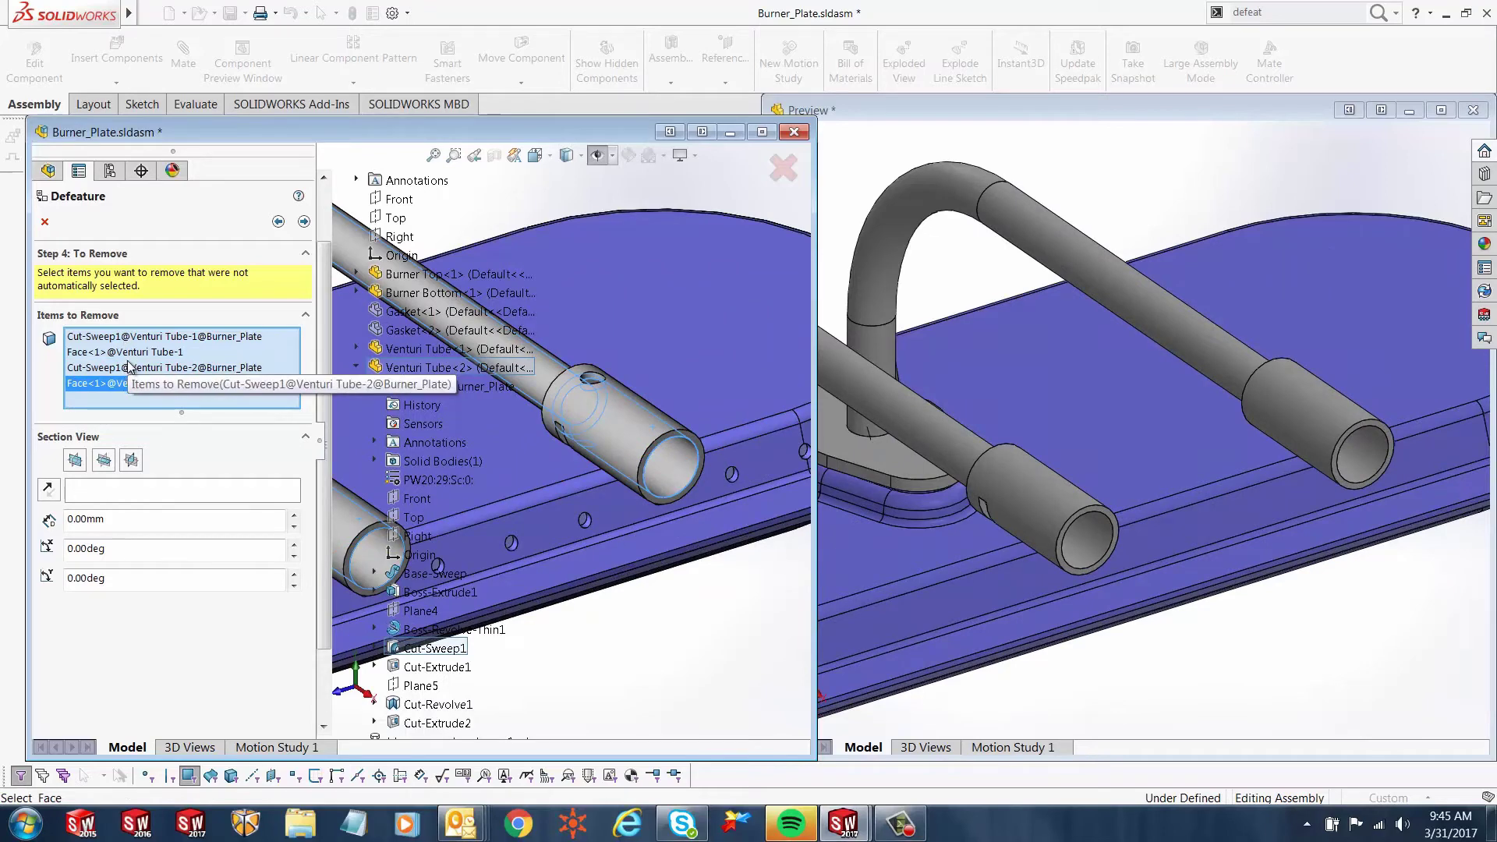
{"action": "left_click", "coordinate": [304, 221]}
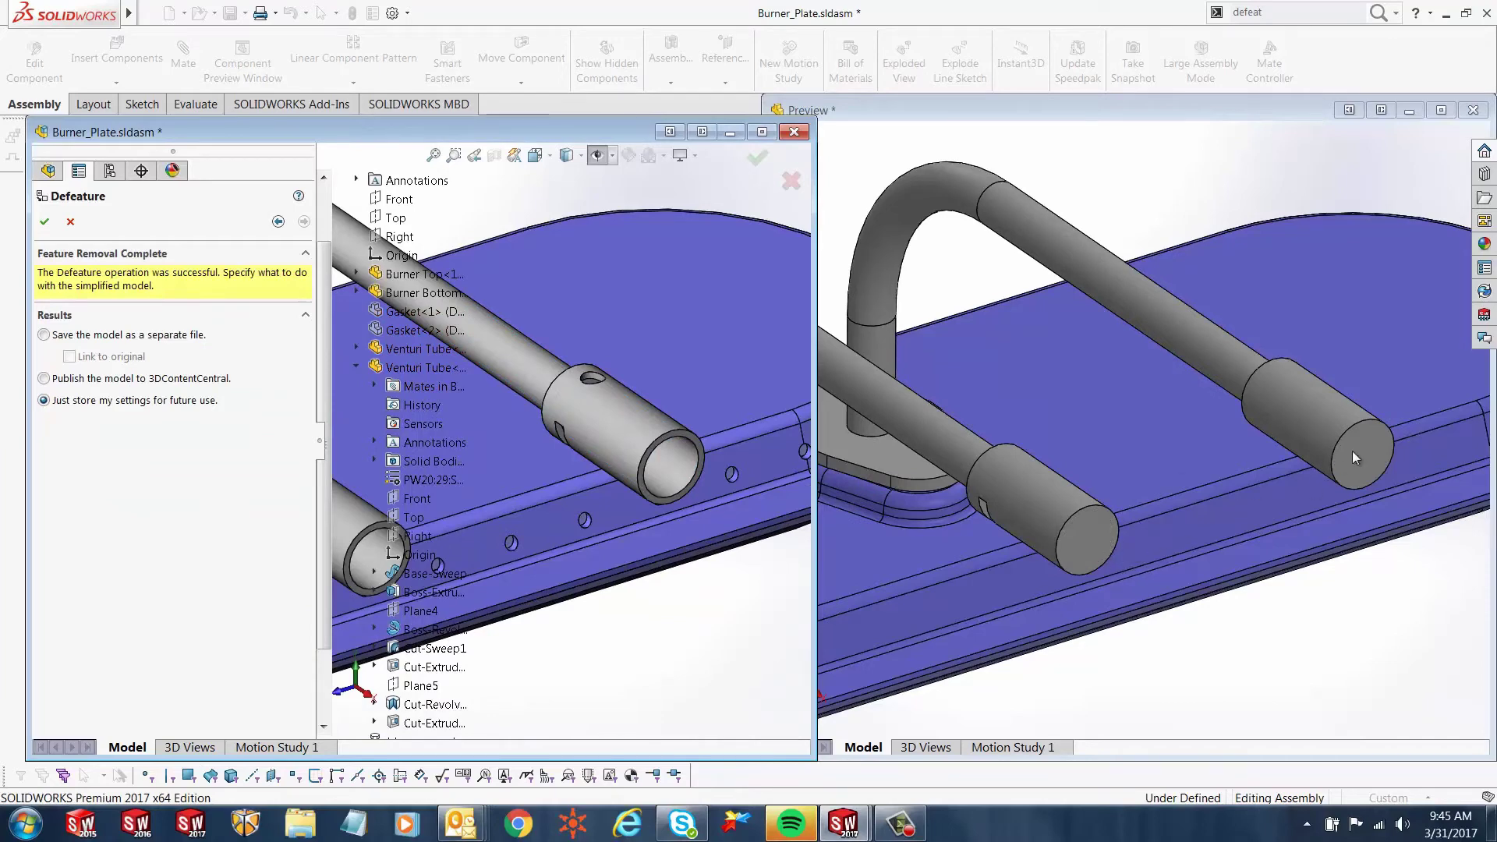
Step: Widen the Defeature settings panel to read the removal results
{"action": "scroll", "coordinate": [1046, 526], "scroll_direction": "up", "scroll_amount": 3}
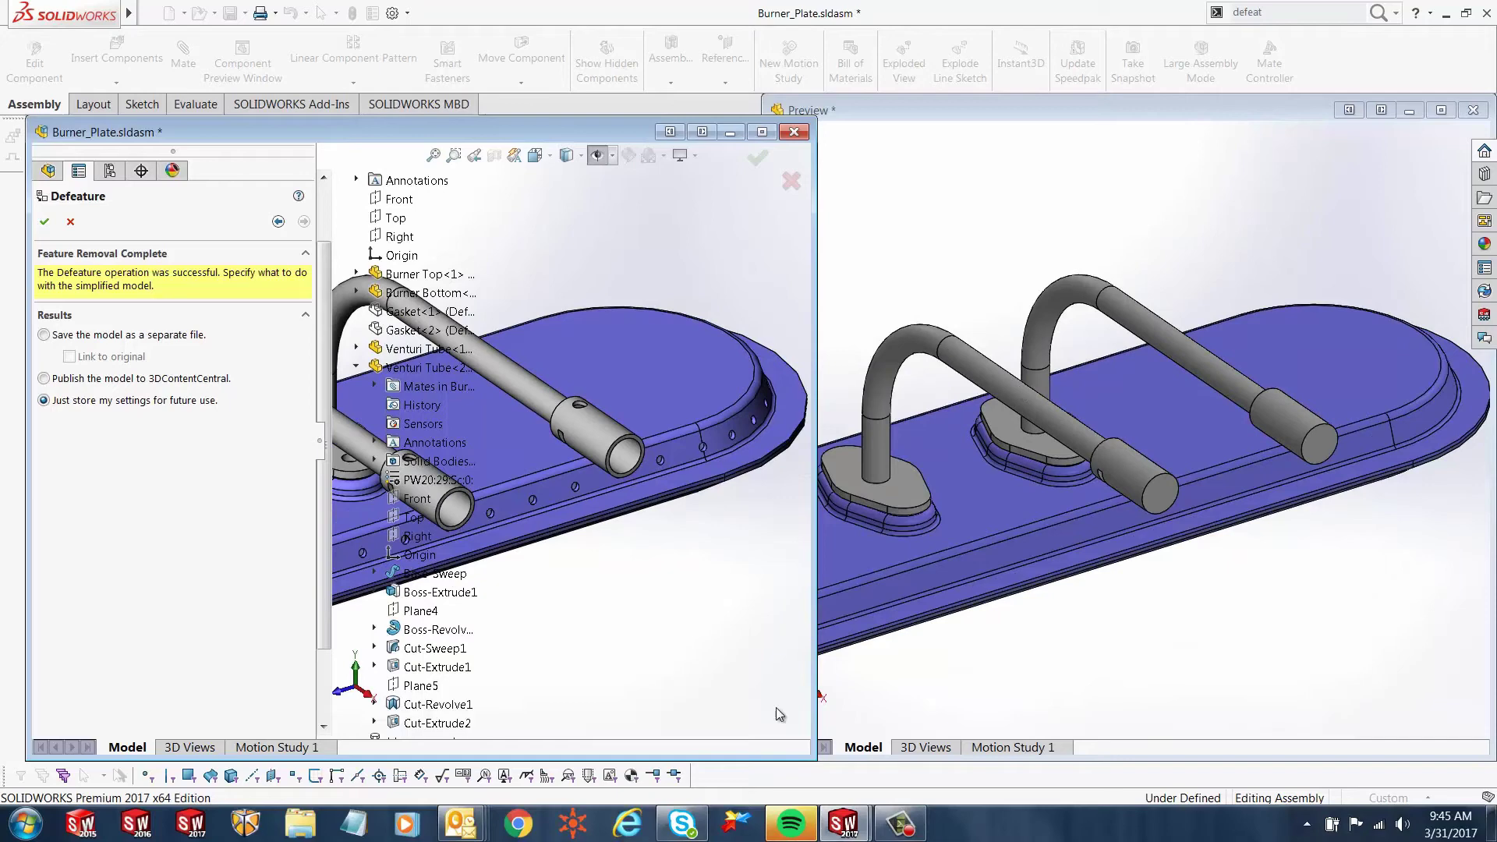
{"action": "left_click_drag", "start_coordinate": [320, 441], "coordinate": [440, 446]}
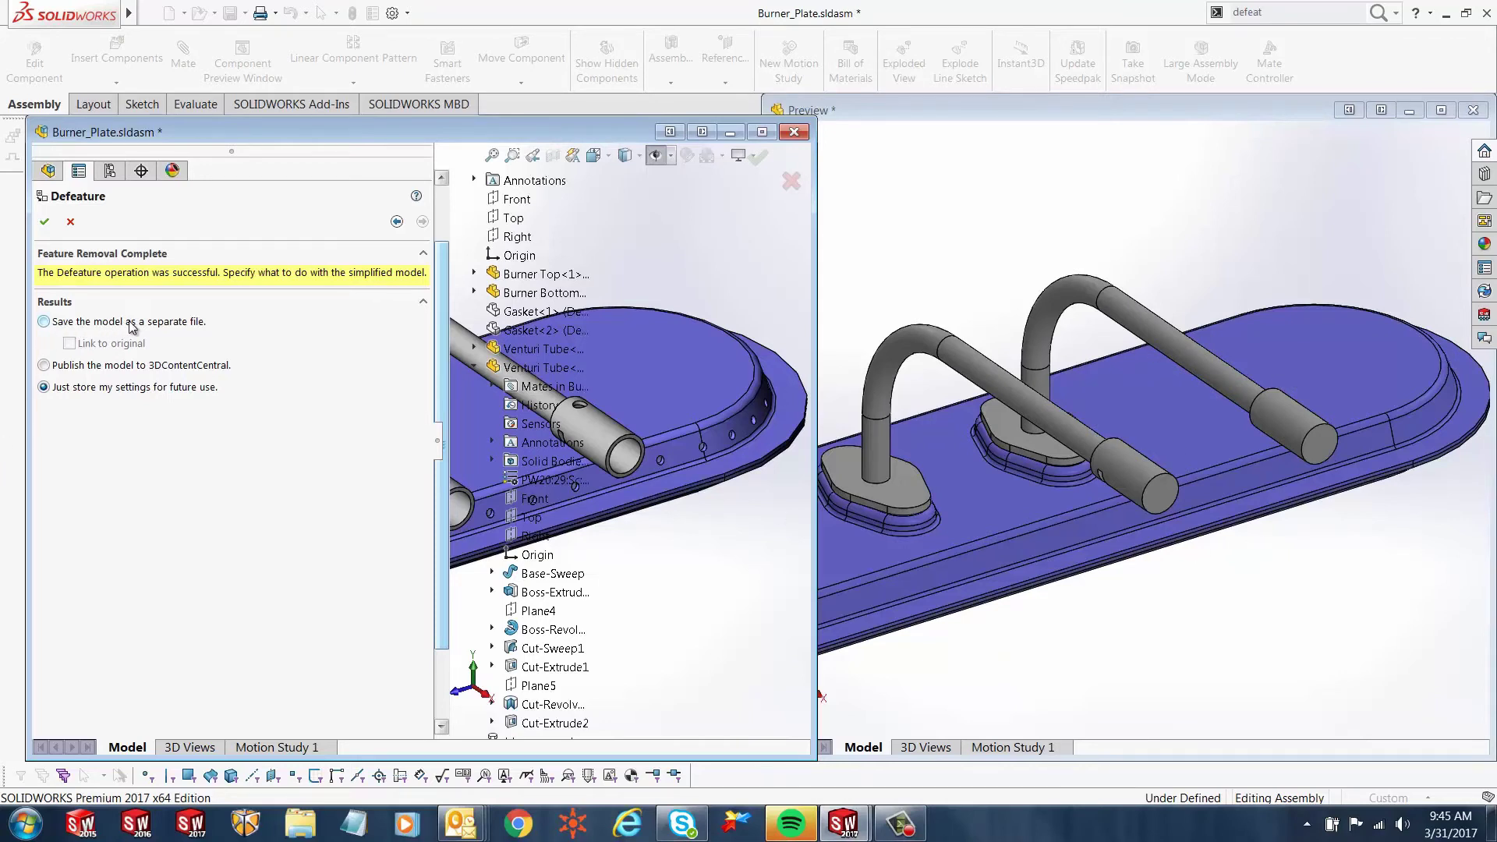
Step: Choose 'Save the model as a separate file' with 'Link to original' left unchecked
{"action": "left_click", "coordinate": [44, 322]}
{"action": "left_click", "coordinate": [45, 365]}
{"action": "left_click", "coordinate": [43, 387]}
{"action": "left_click", "coordinate": [44, 322]}
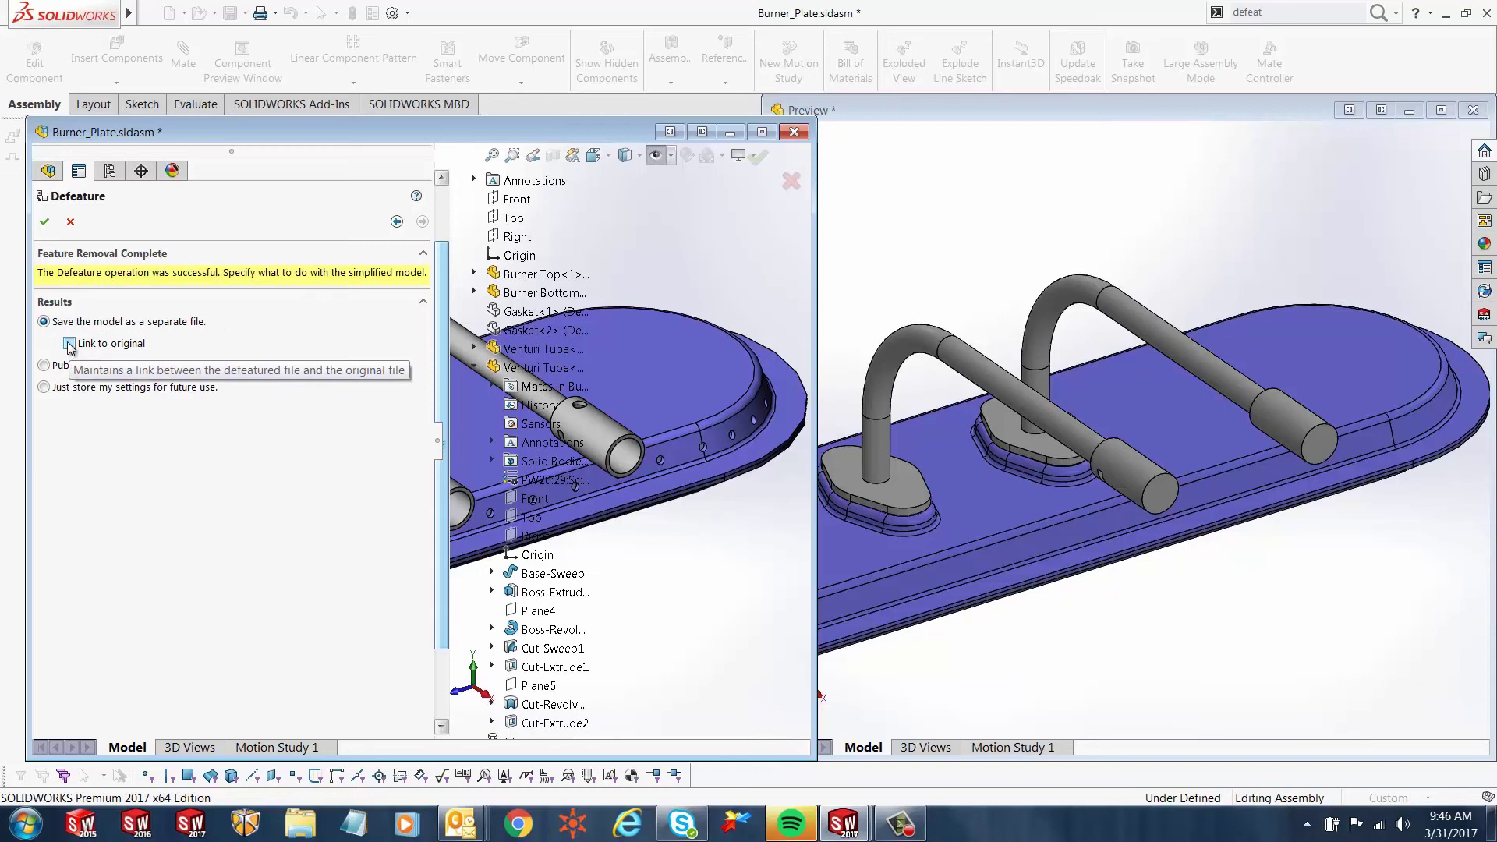
{"action": "left_click", "coordinate": [69, 344]}
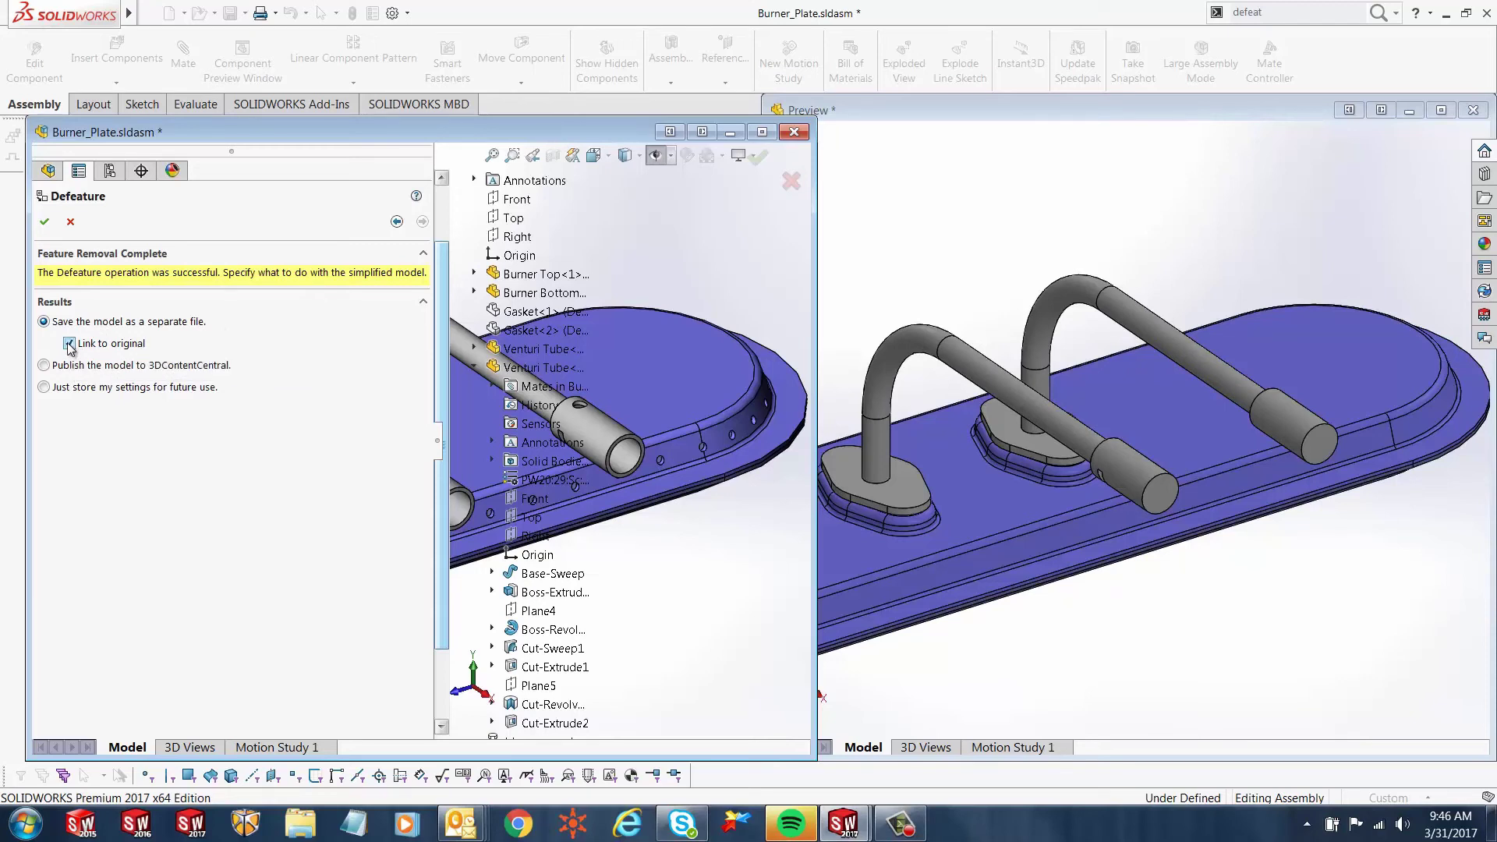
{"action": "left_click", "coordinate": [70, 343]}
Step: Confirm Defeature and save the simplified part as Defeature.sldprt instead of Part3
{"action": "left_click", "coordinate": [44, 222]}
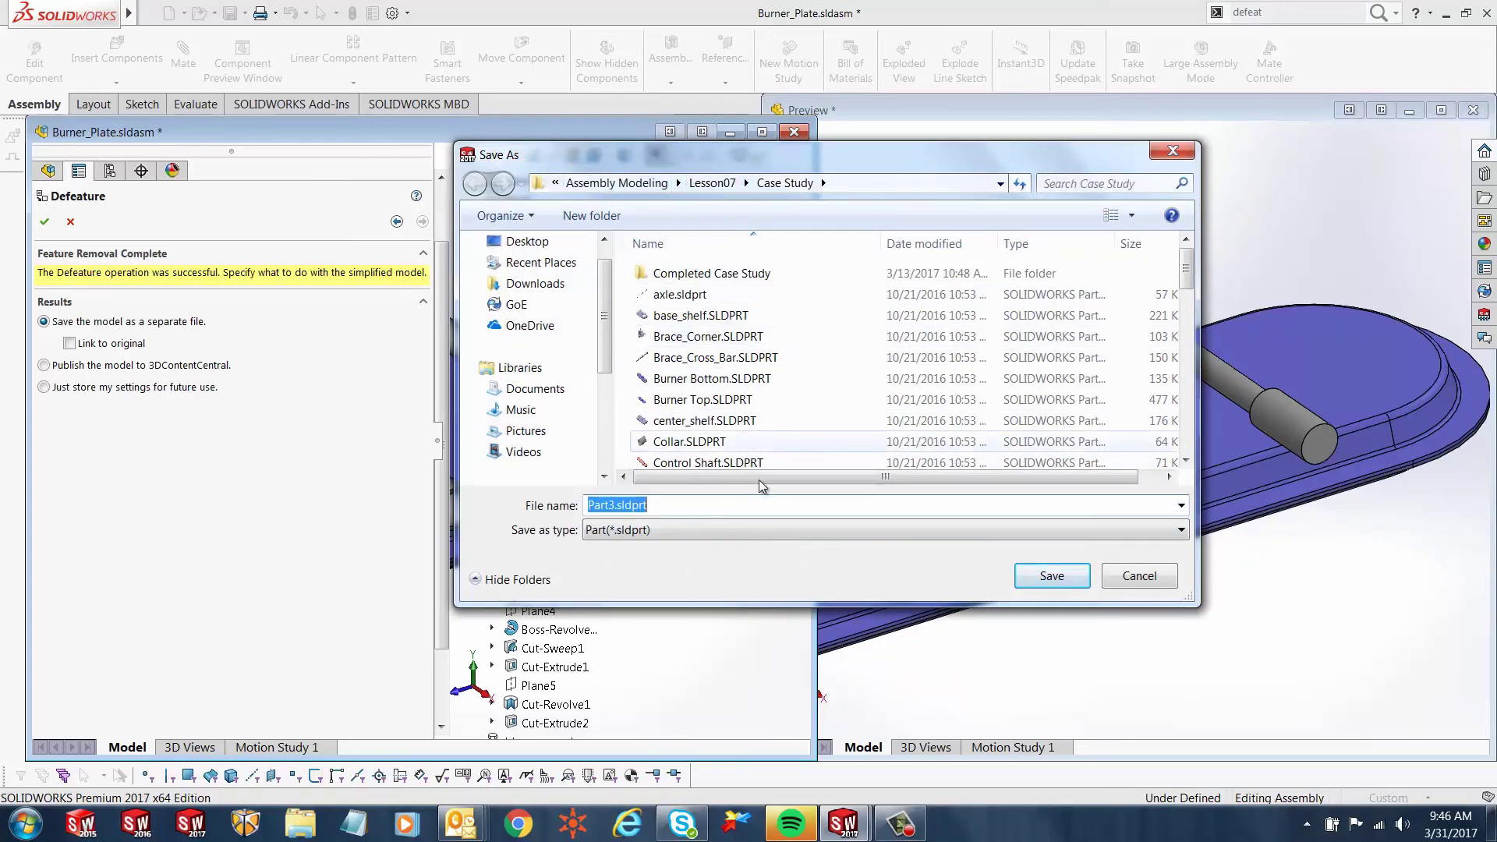
{"action": "left_click", "coordinate": [614, 505]}
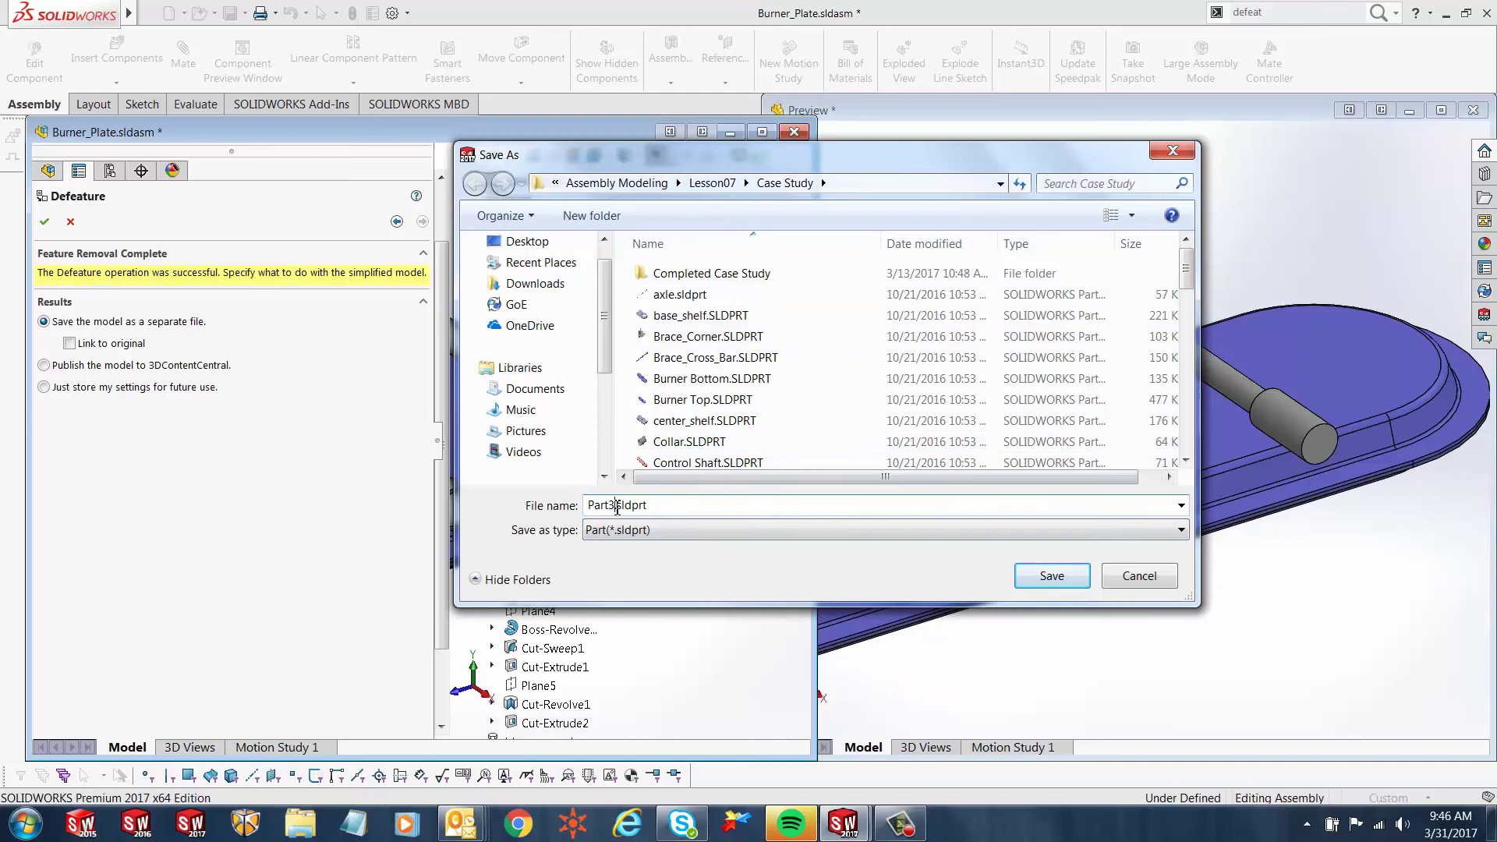
{"action": "key", "text": "BackSpace"}
{"action": "key", "text": "BackSpace"}
{"action": "key", "text": "BackSpace"}
{"action": "key", "text": "BackSpace"}
{"action": "key", "text": "BackSpace"}
{"action": "type", "text": "Deafeature"}
{"action": "key", "text": "BackSpace"}
{"action": "key", "text": "BackSpace"}
{"action": "key", "text": "BackSpace"}
{"action": "key", "text": "BackSpace"}
{"action": "key", "text": "BackSpace"}
{"action": "key", "text": "BackSpace"}
{"action": "key", "text": "BackSpace"}
{"action": "key", "text": "BackSpace"}
{"action": "type", "text": "feature"}
{"action": "left_click", "coordinate": [1068, 581]}
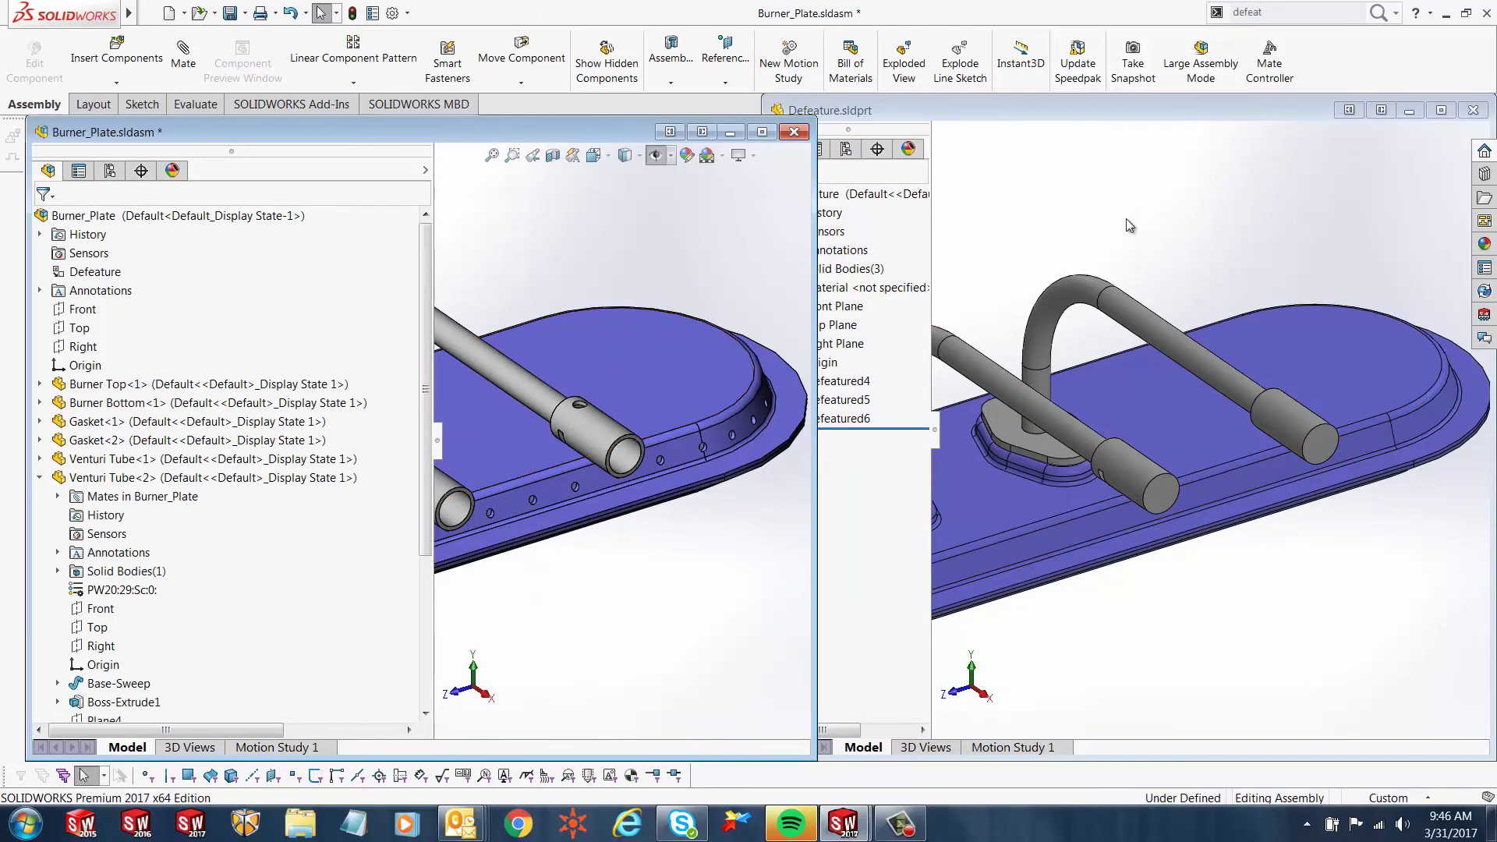
Step: Close the Defeature part, maximize Burner_Plate, narrow the tree pane, and zoom to fit
{"action": "left_click", "coordinate": [912, 108]}
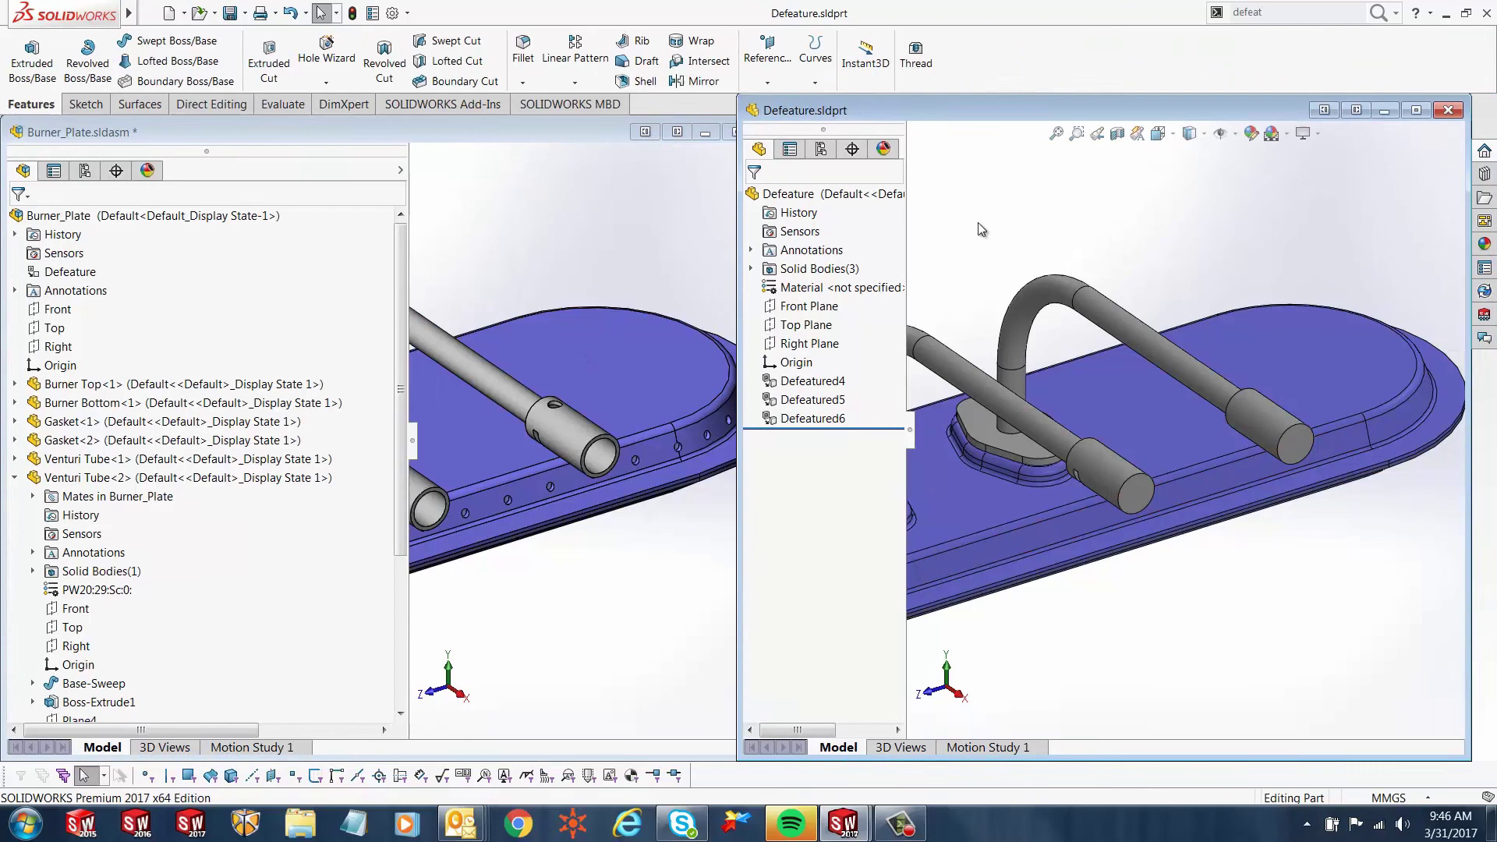
{"action": "left_click", "coordinate": [1447, 109]}
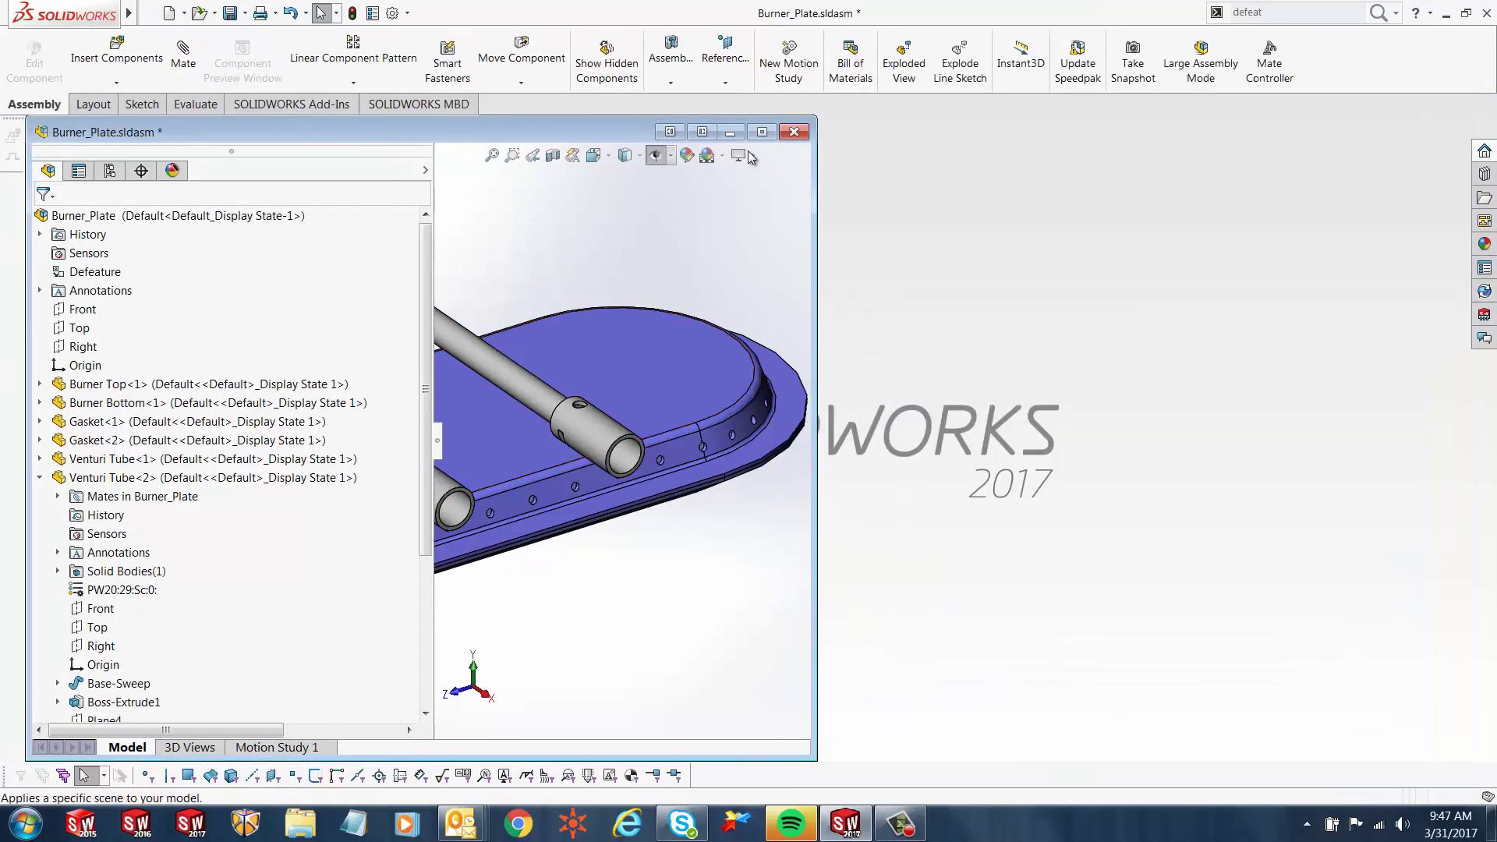
{"action": "left_click", "coordinate": [764, 133]}
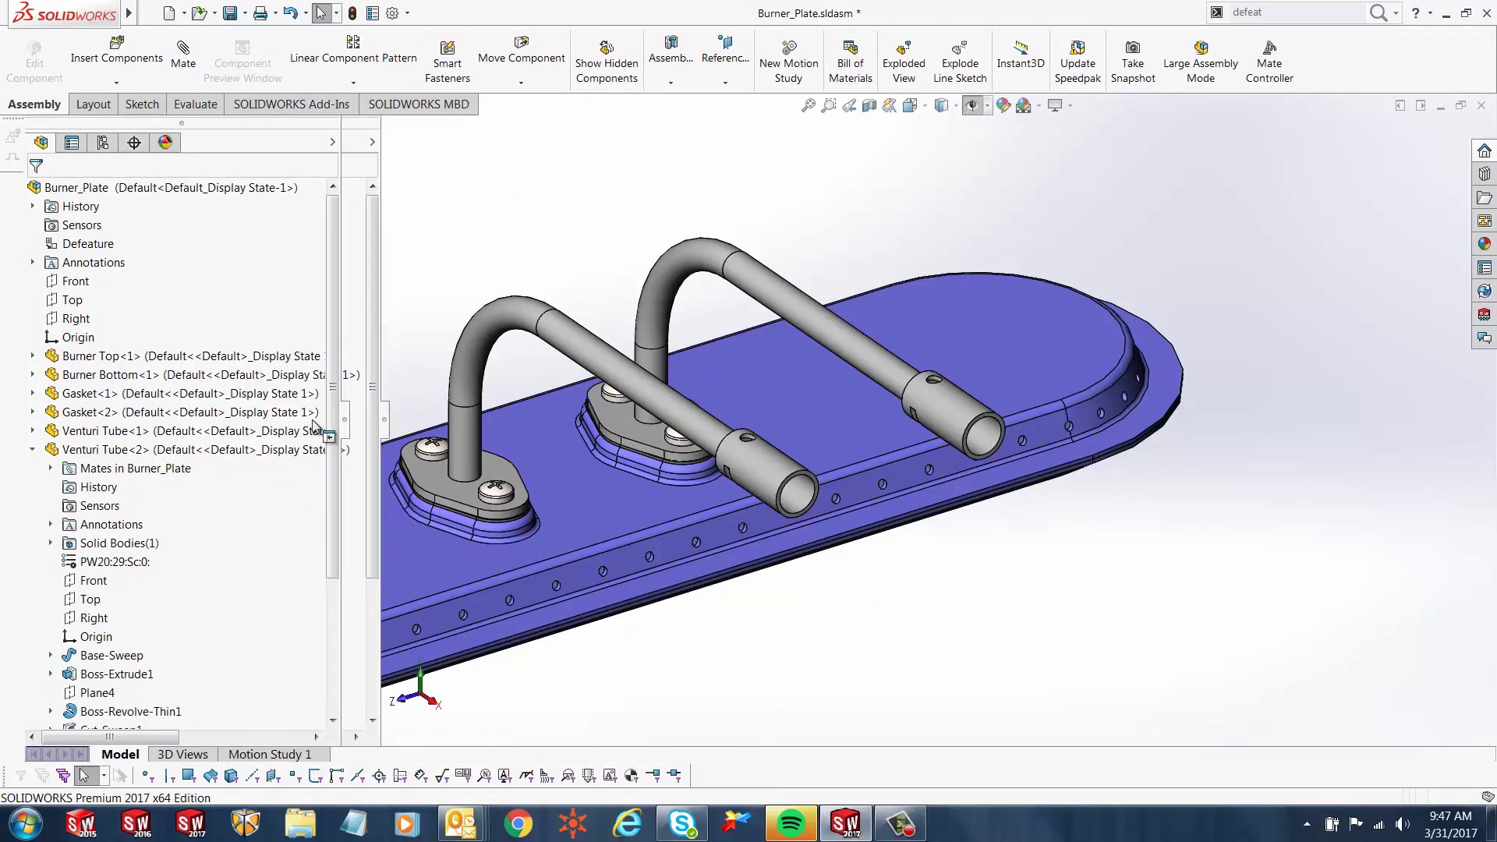
{"action": "left_click_drag", "start_coordinate": [344, 421], "coordinate": [278, 424]}
{"action": "key", "text": "f"}
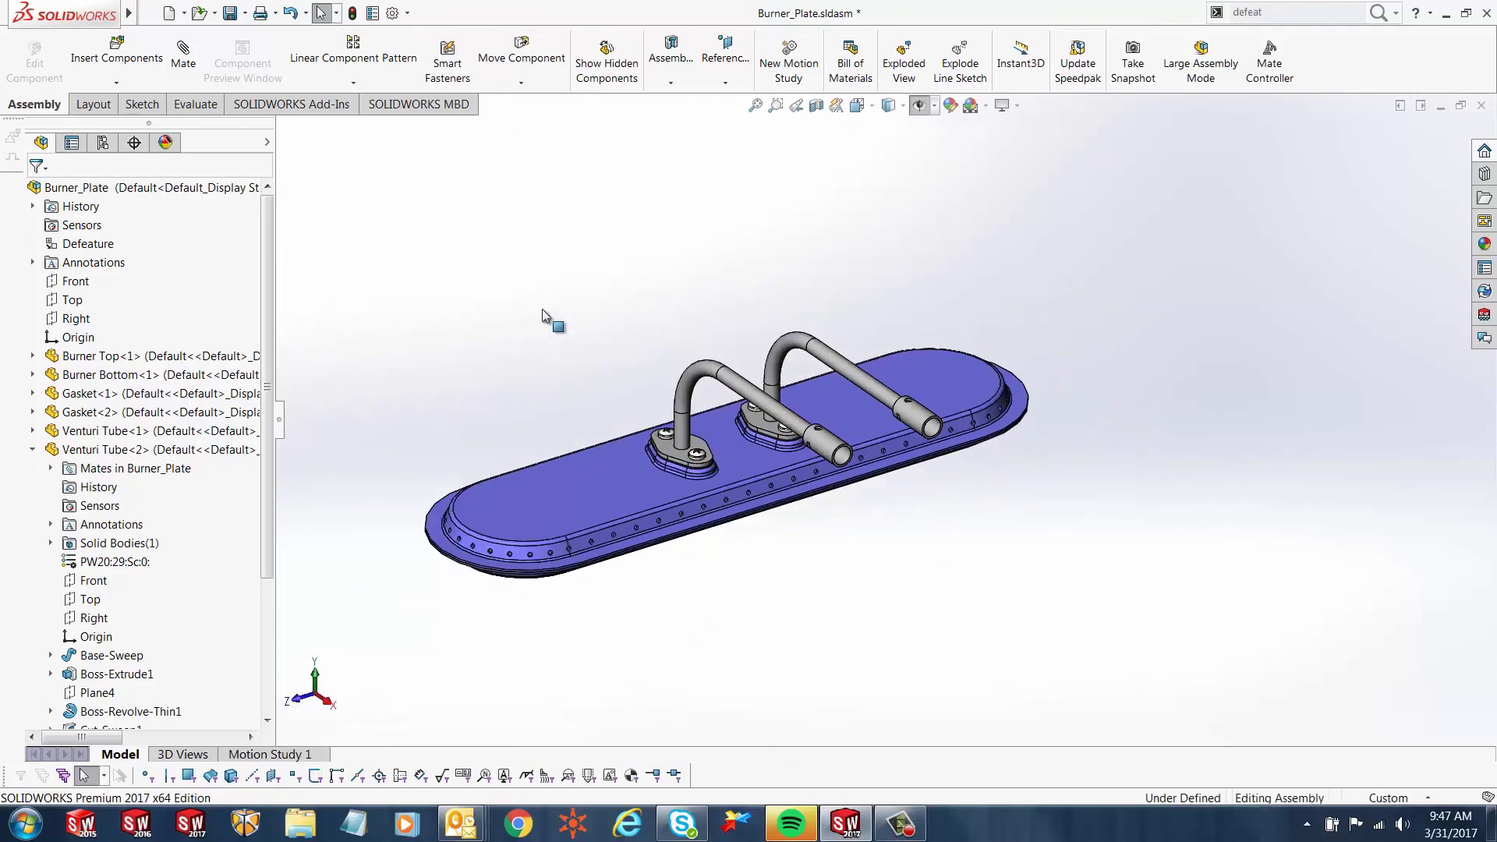